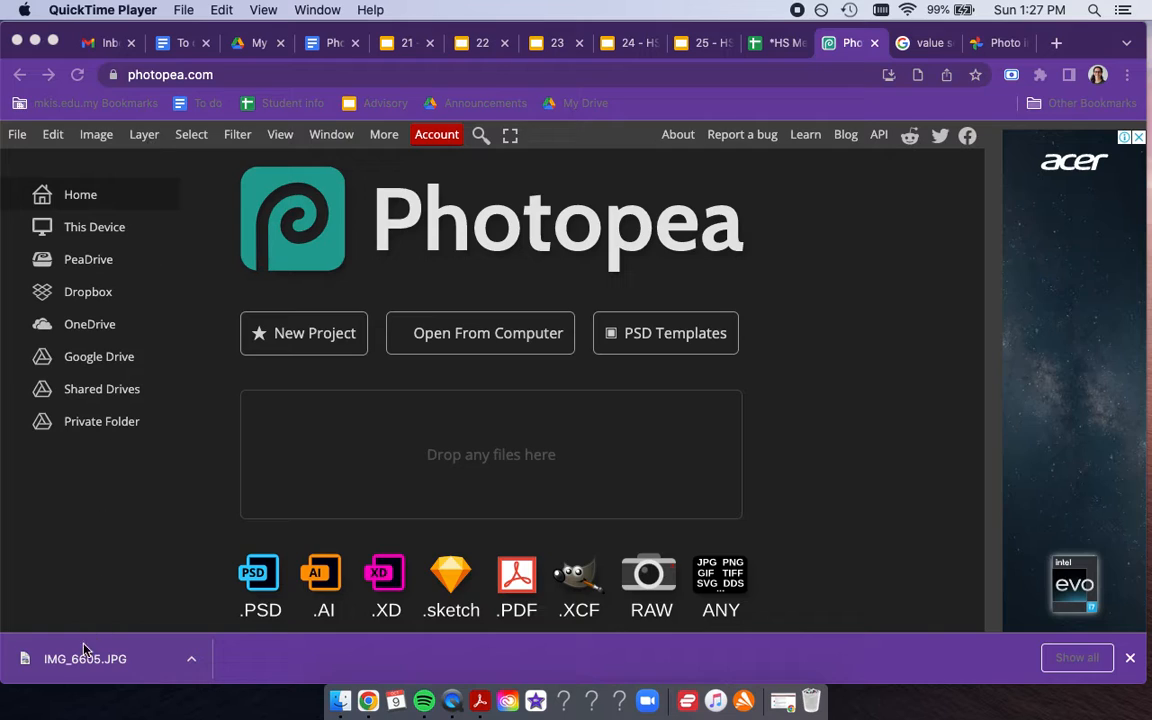
Open the downloaded photo IMG_6605.JPG in the editor
drag(76, 664, 483, 442)
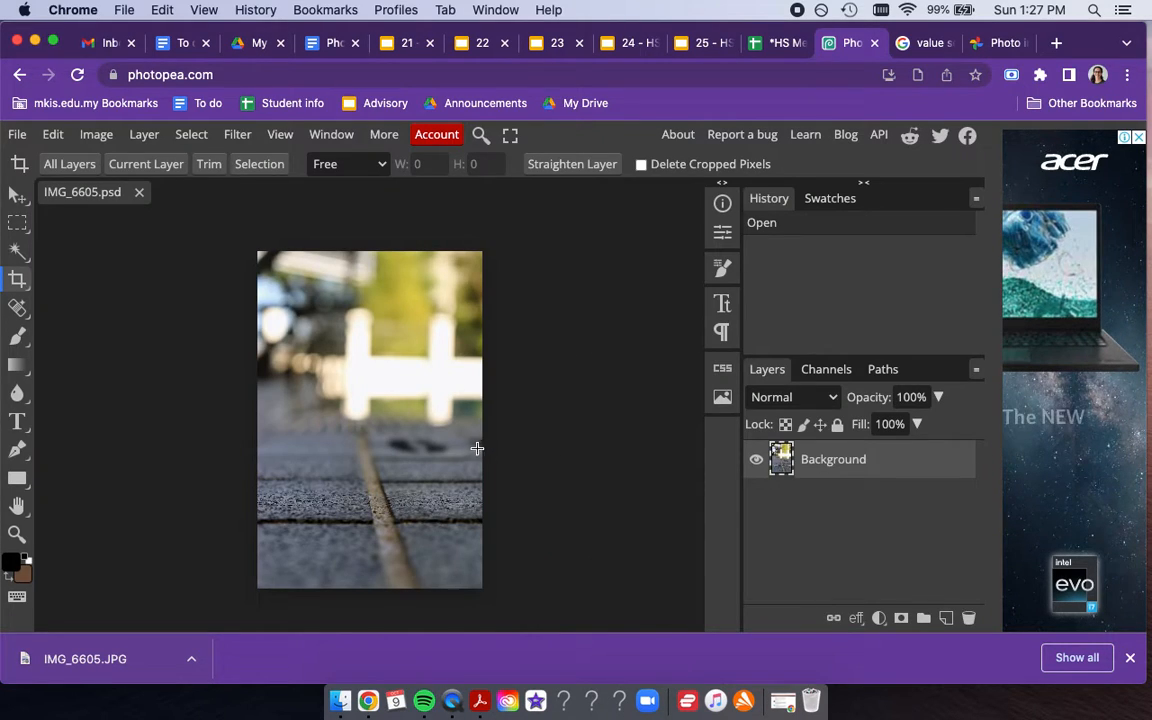
Try to straighten the photo by slightly rotating the crop frame
click(17, 281)
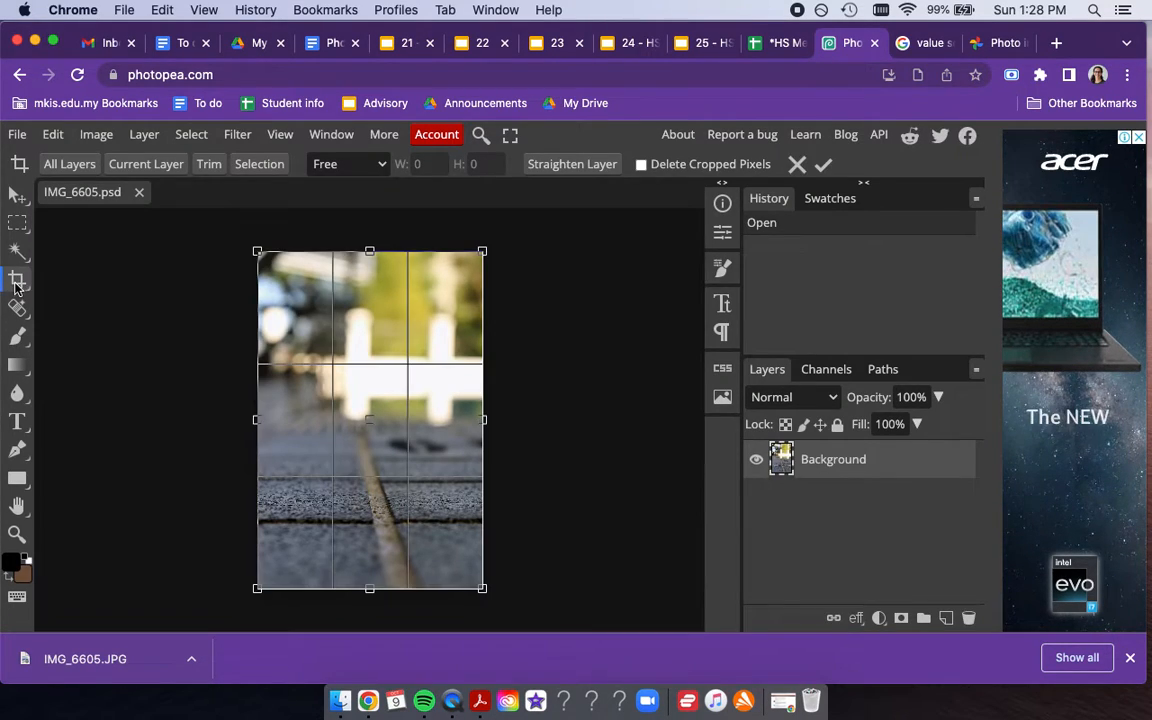
drag(232, 234, 234, 231)
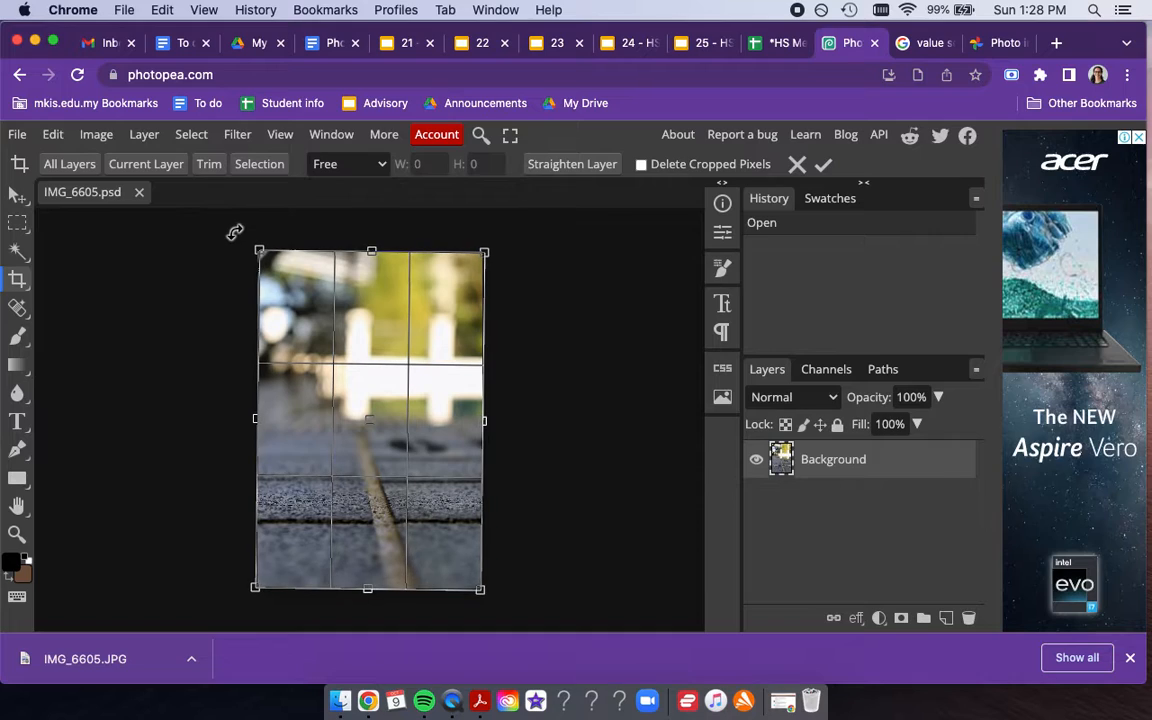
click(822, 164)
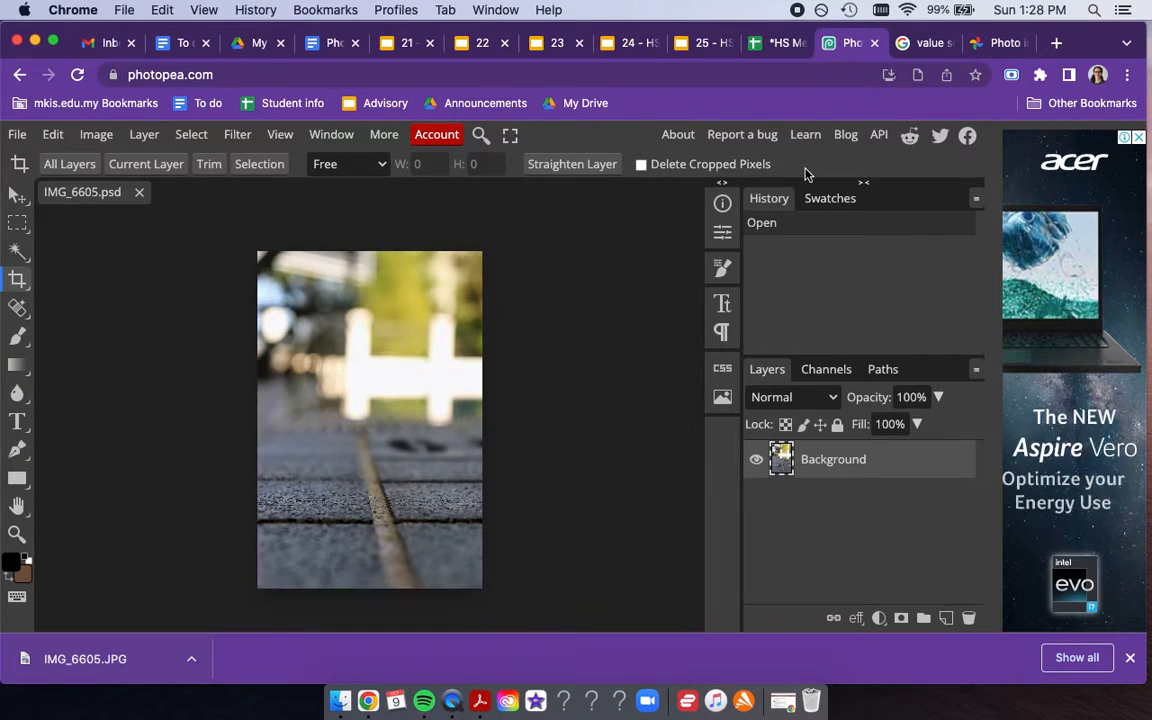
Crop the photo freely, trimming a narrow strip off its upper and left edges
click(18, 279)
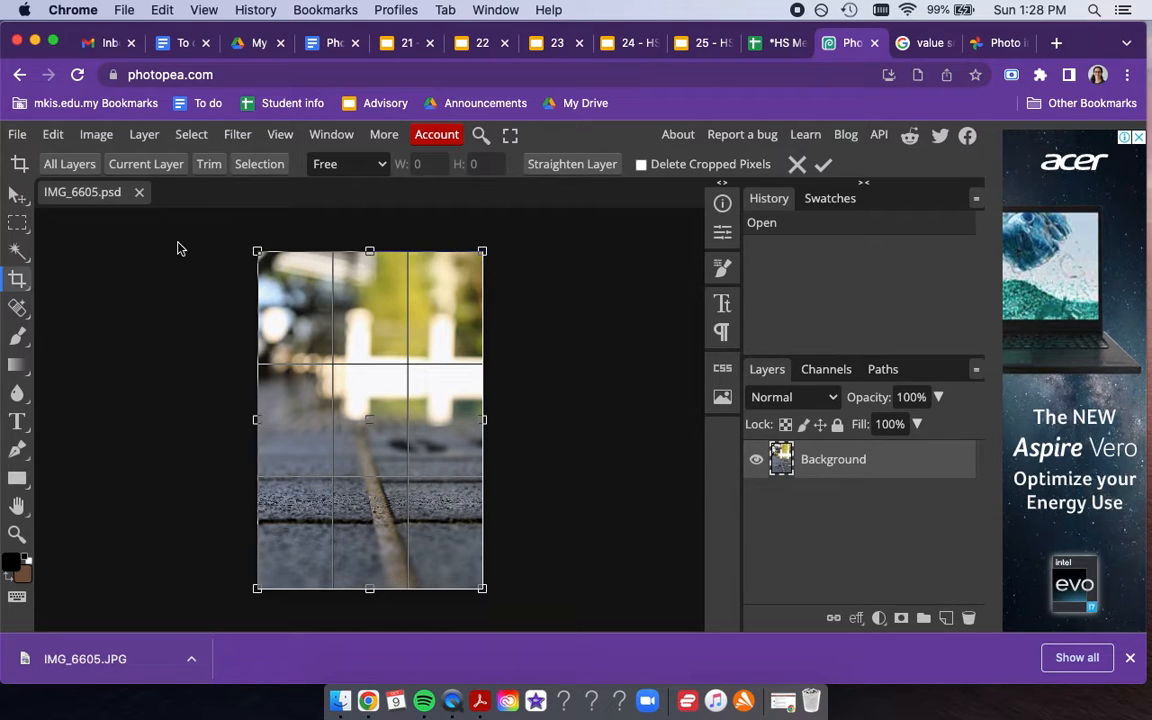
drag(258, 251, 277, 281)
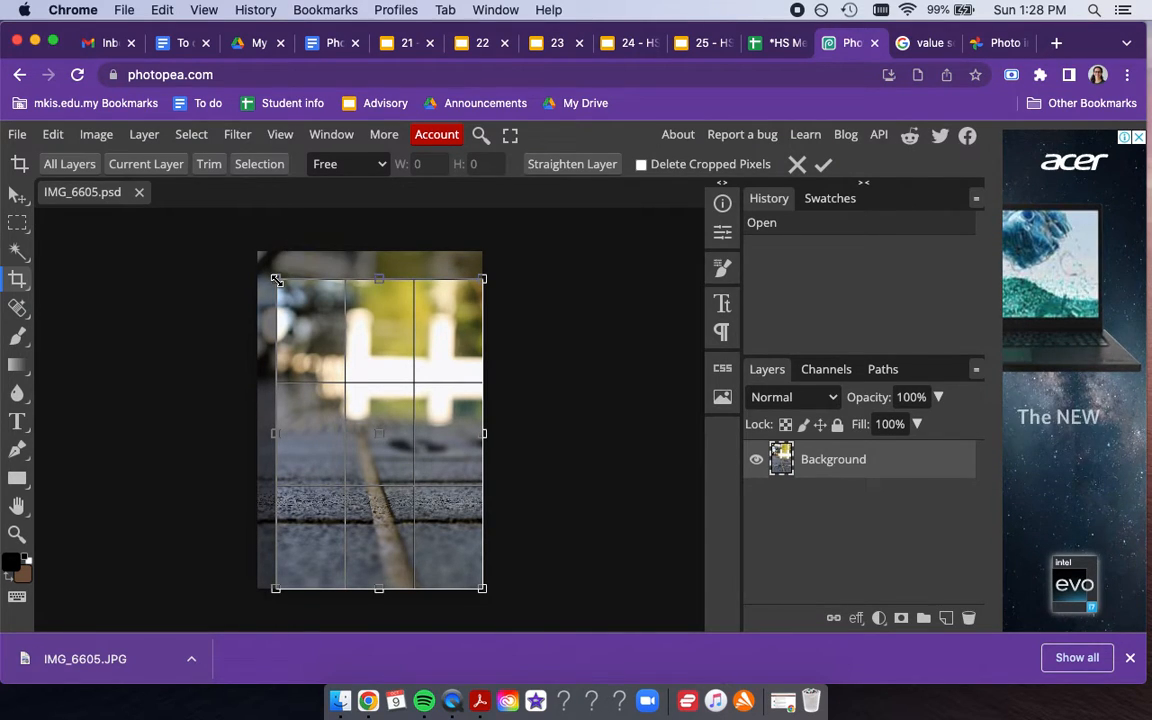
click(826, 167)
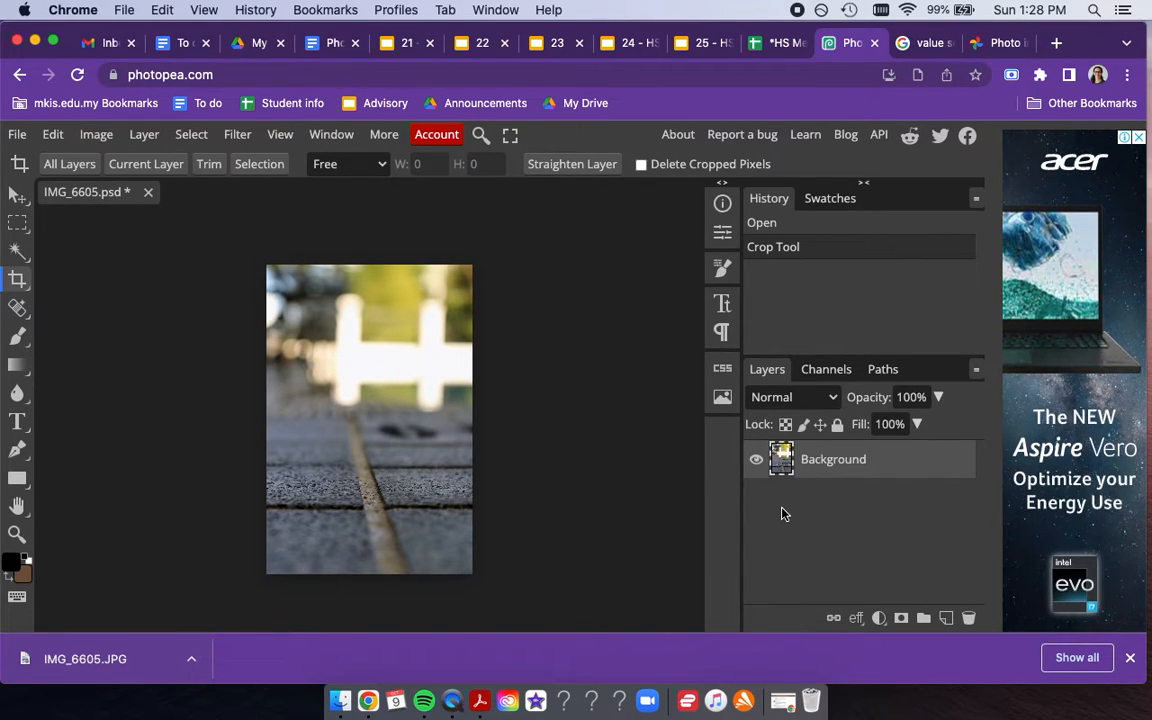
Add an Exposure adjustment layer above the background and set its exposure to -0.14
click(879, 619)
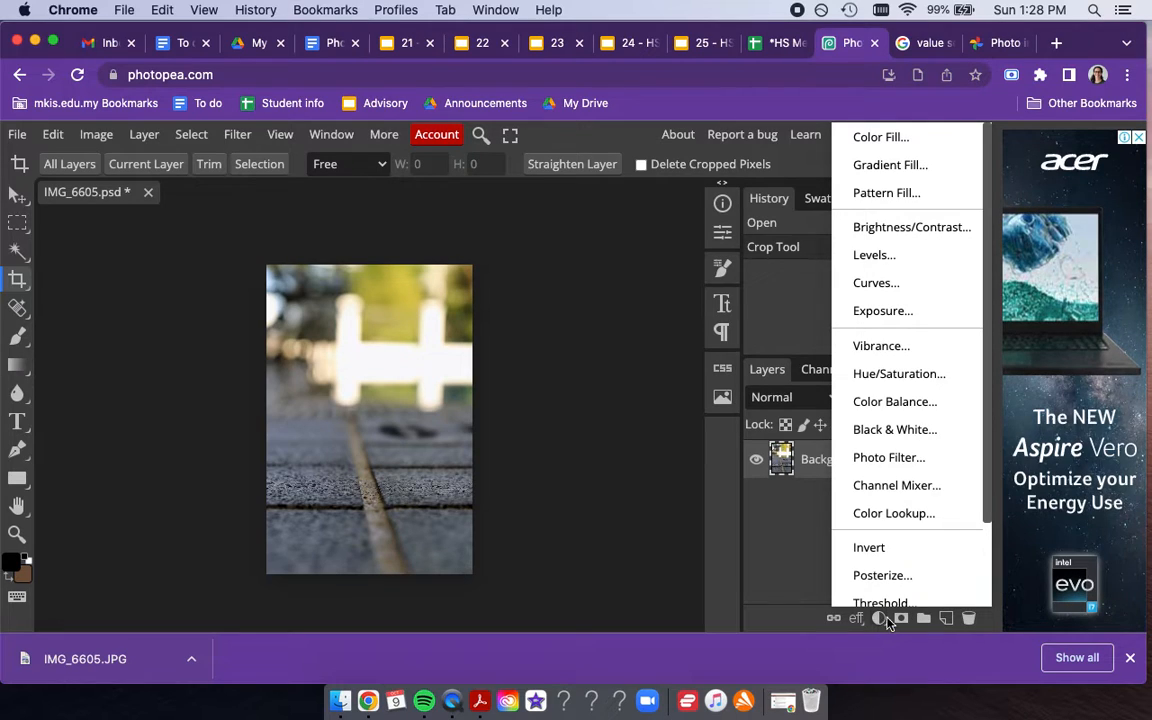
click(893, 315)
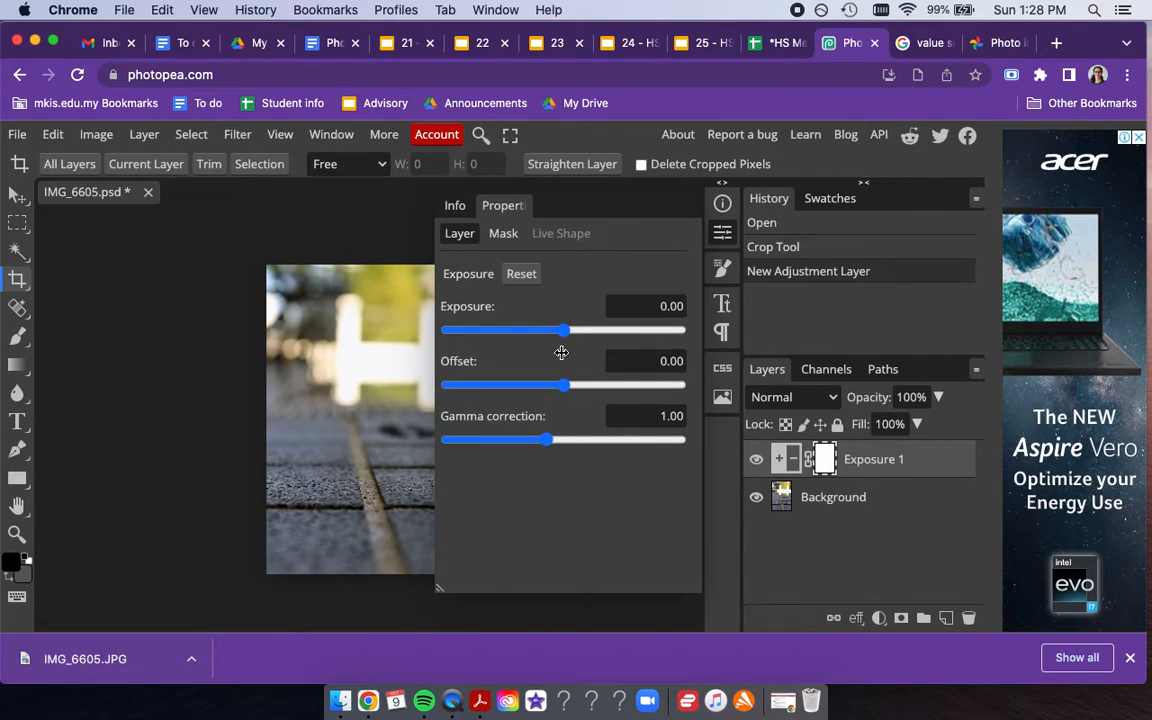
drag(563, 334, 556, 340)
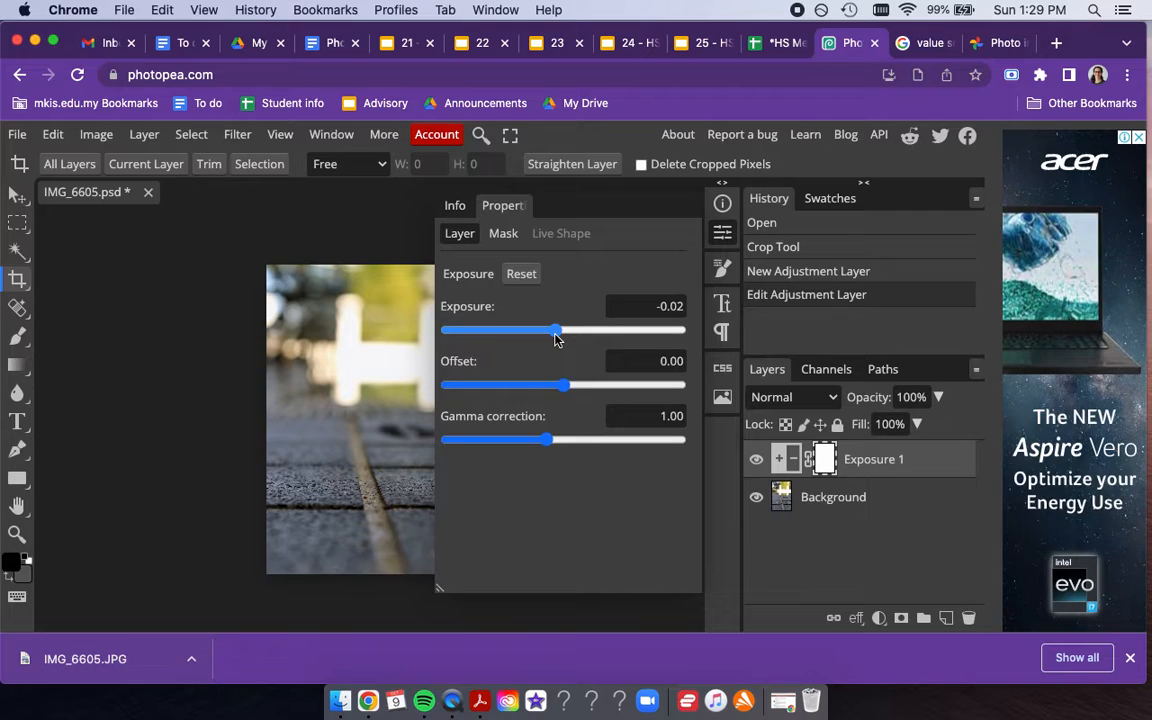
drag(556, 340, 544, 335)
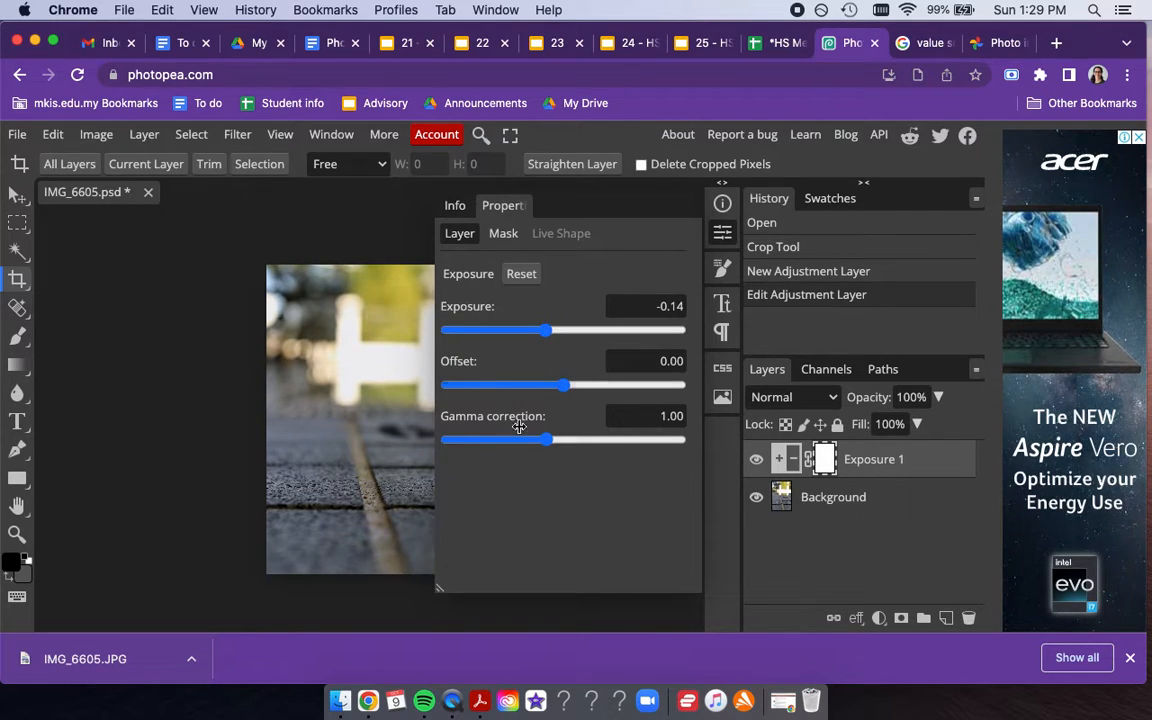
click(719, 233)
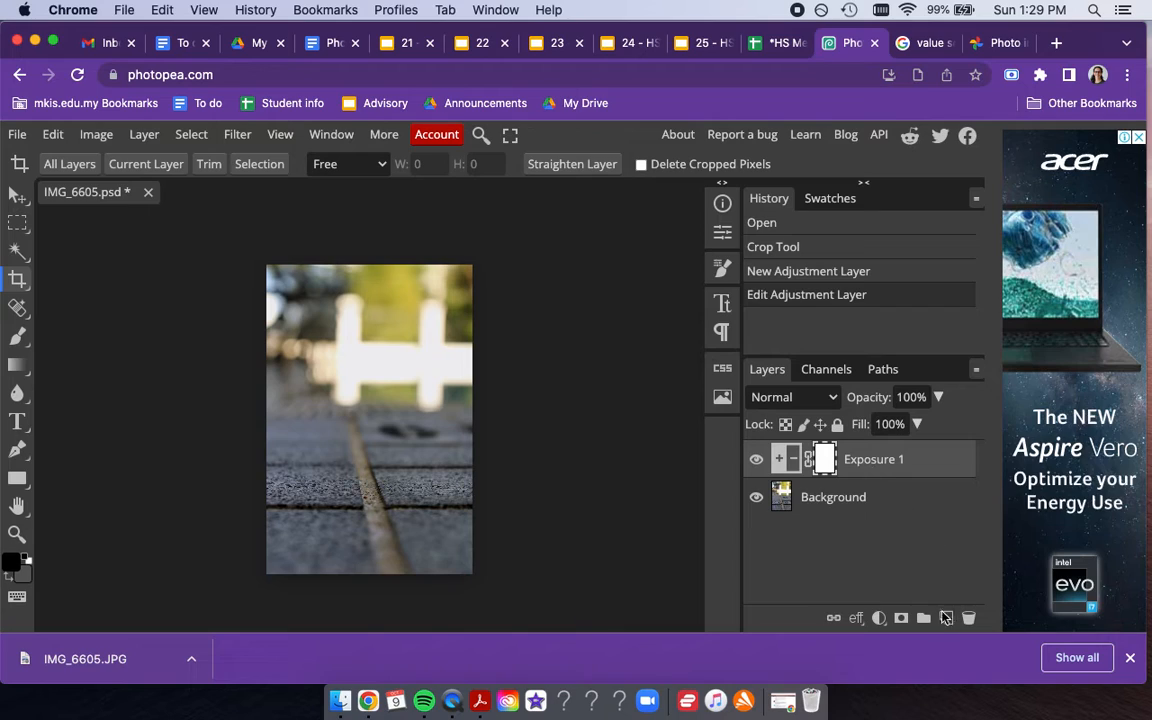
Add a Levels adjustment layer and consult the value scale images in the Google results for reference
click(879, 617)
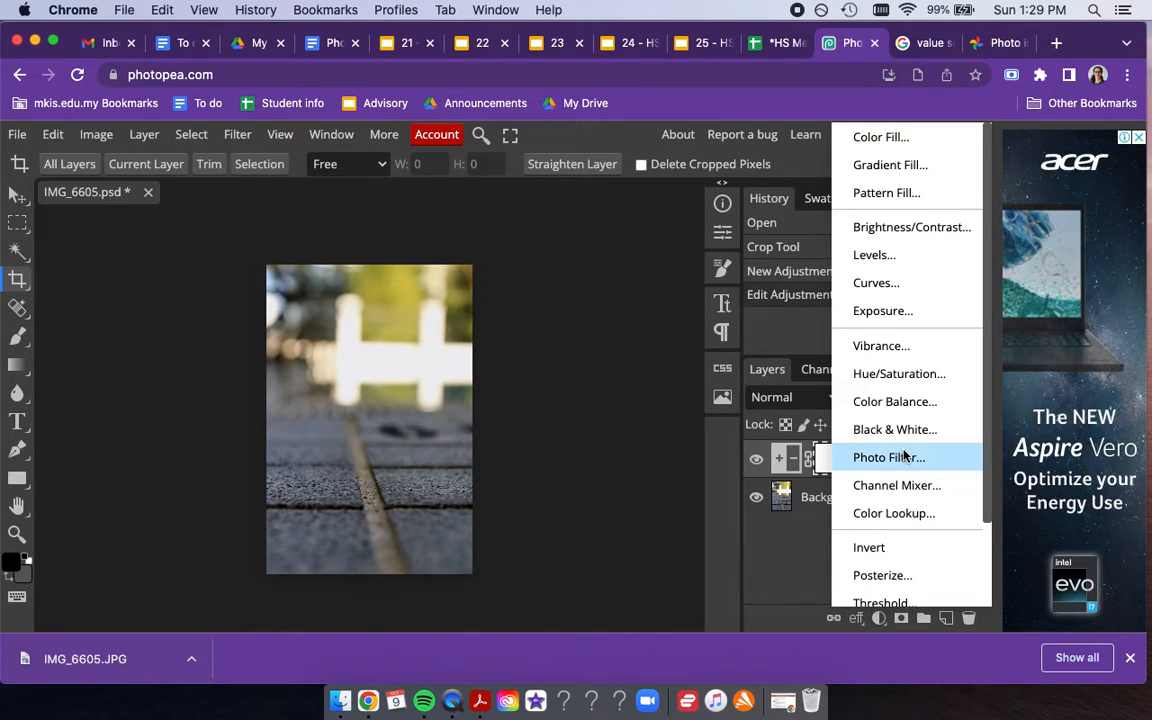
click(876, 257)
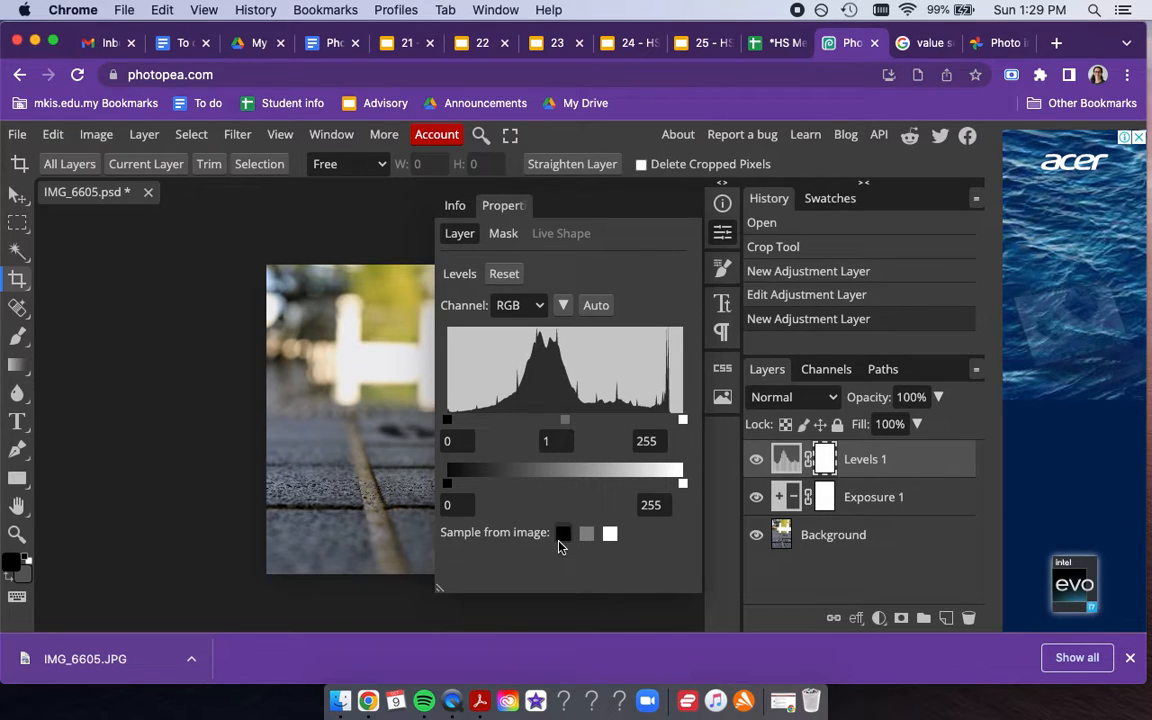
click(918, 44)
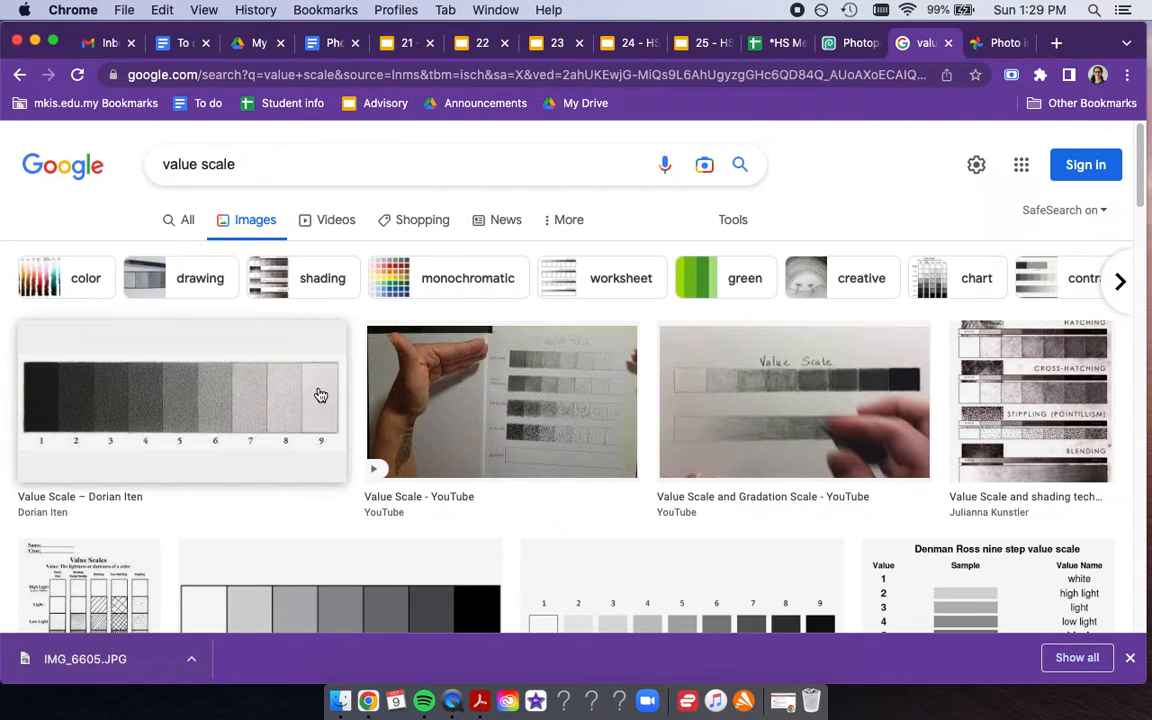
click(850, 43)
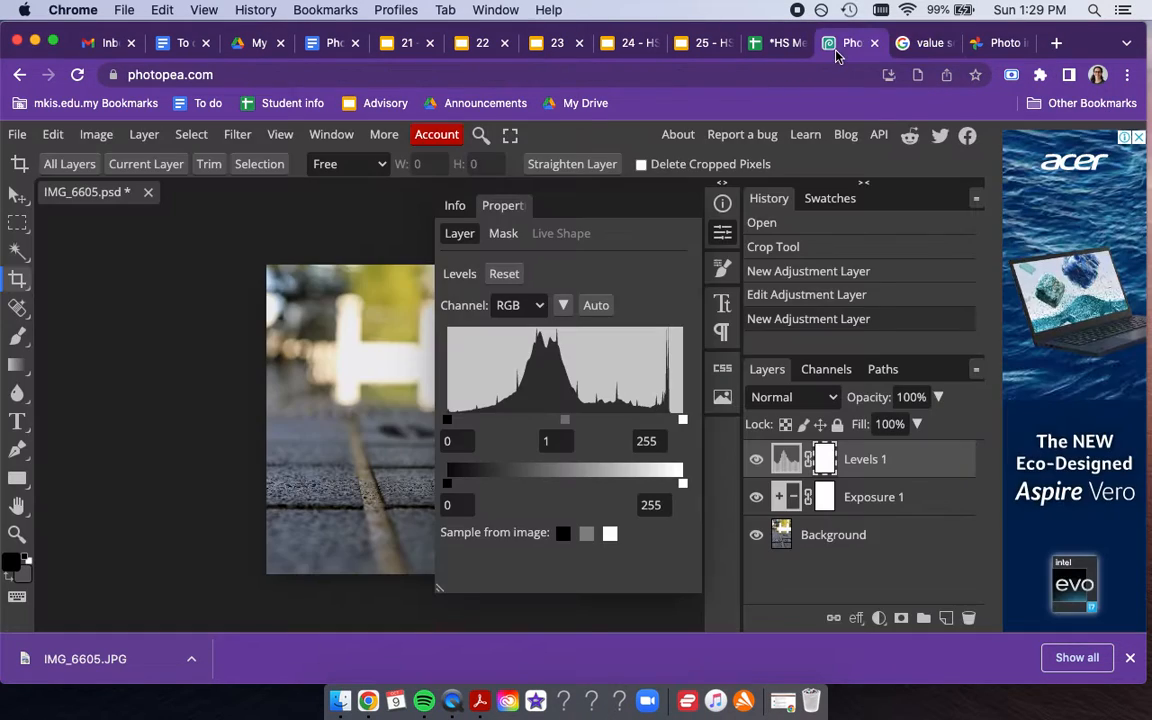
Set the Levels layer's RGB input values to 10 for shadows, 1.08 for midtones and 245 for highlights
click(596, 306)
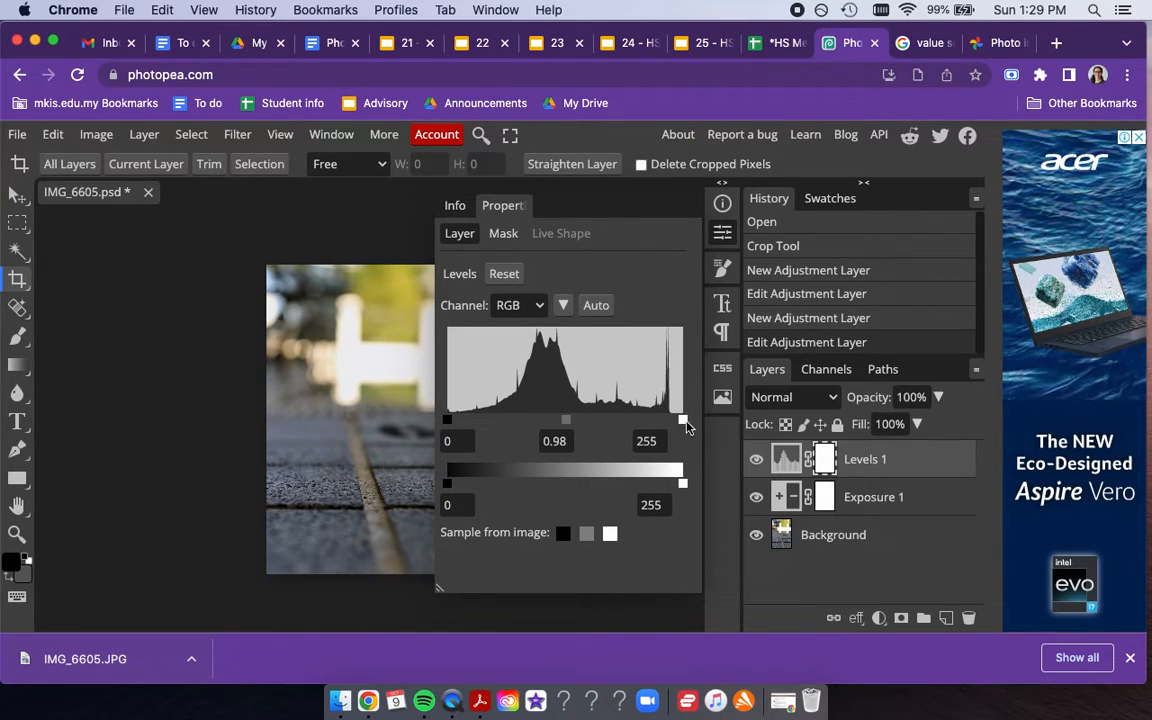
drag(680, 426, 672, 427)
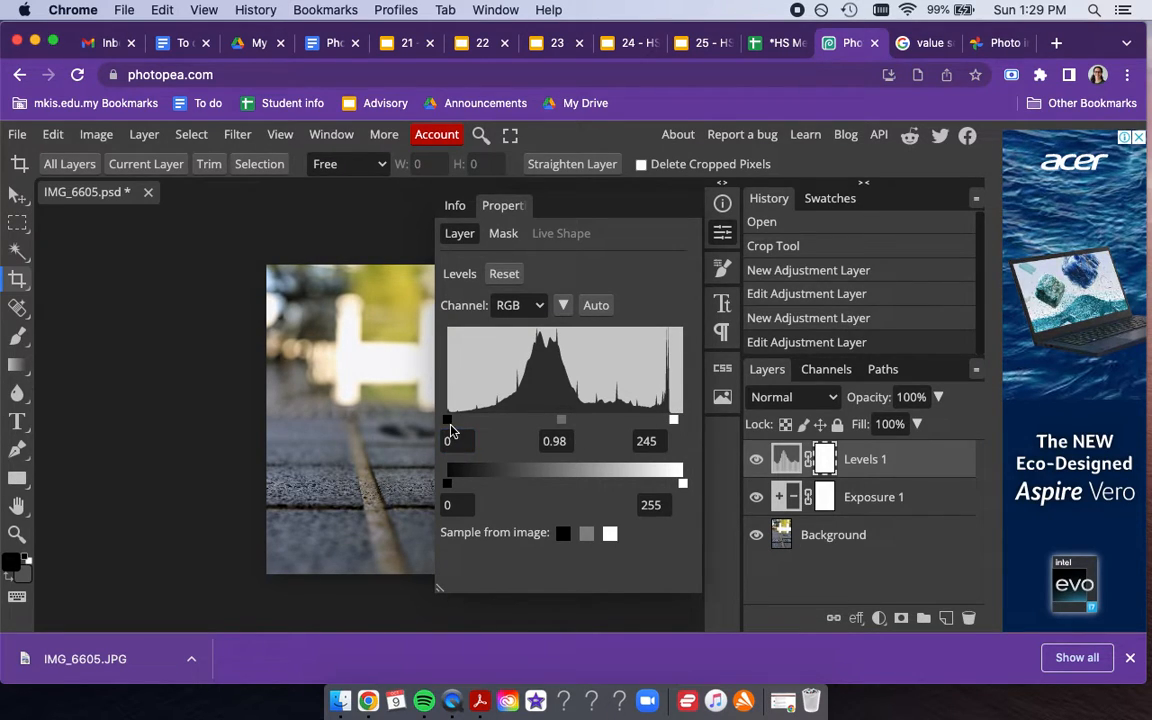
drag(456, 427, 458, 427)
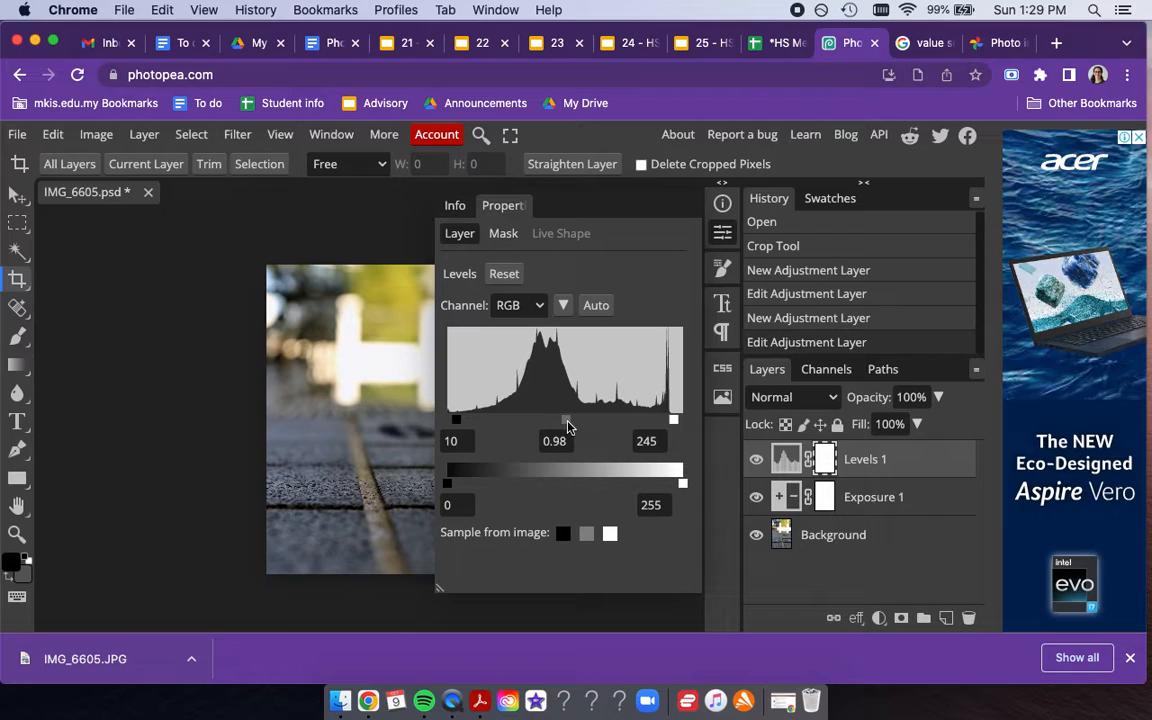
drag(564, 426, 561, 428)
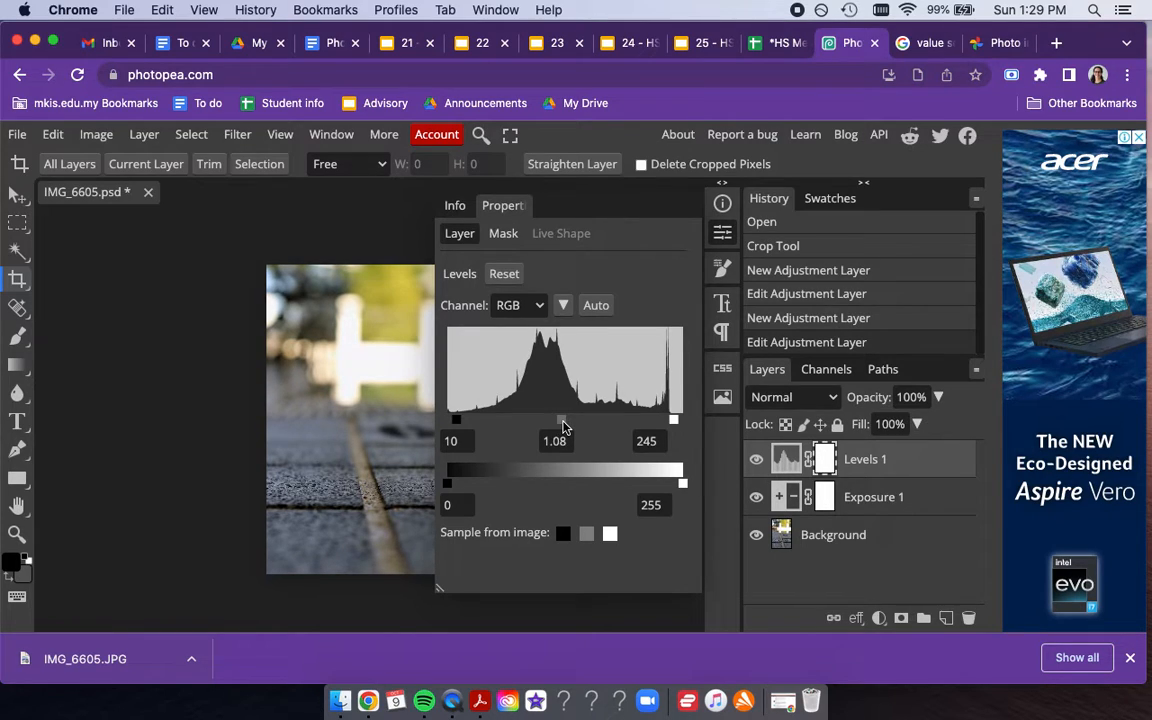
click(726, 234)
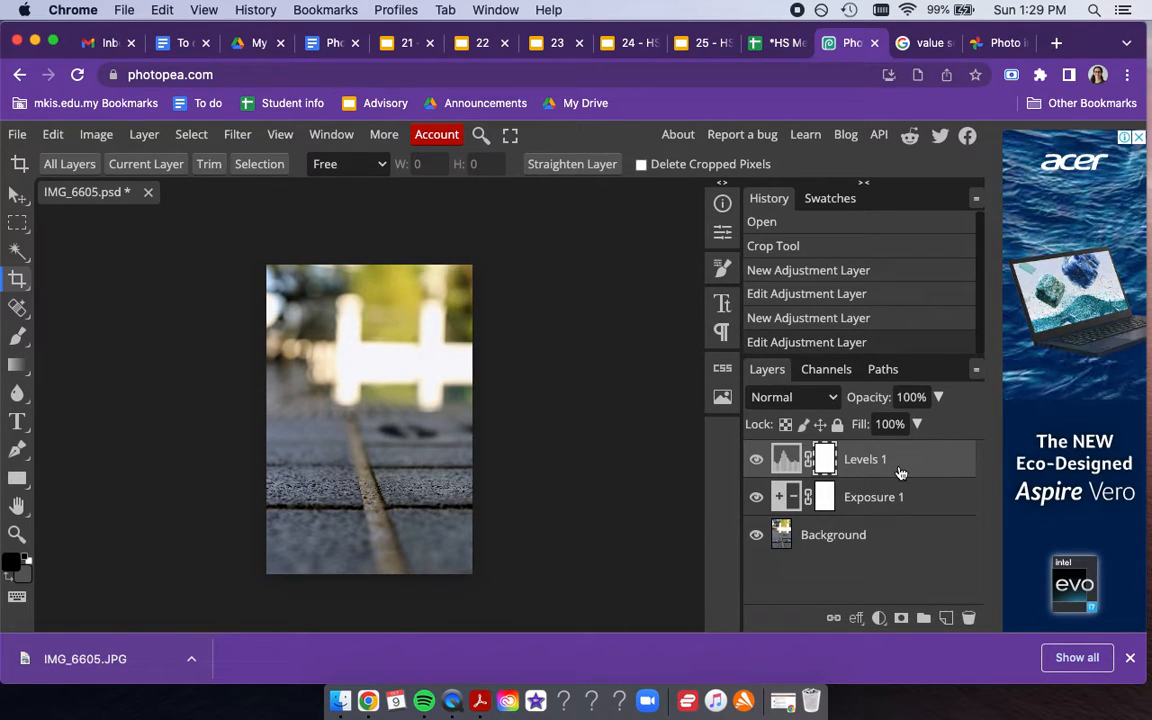
Add a Color Balance adjustment layer and set Magenta - Green to -3 for the Shadows range
click(879, 619)
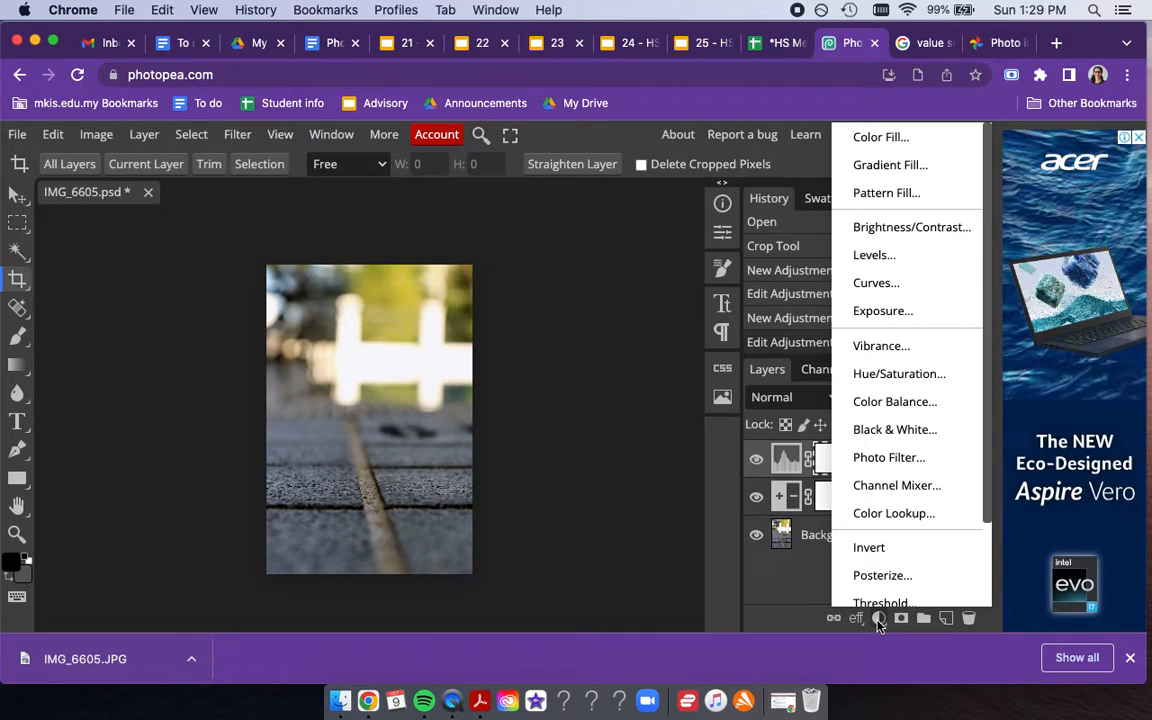
click(901, 402)
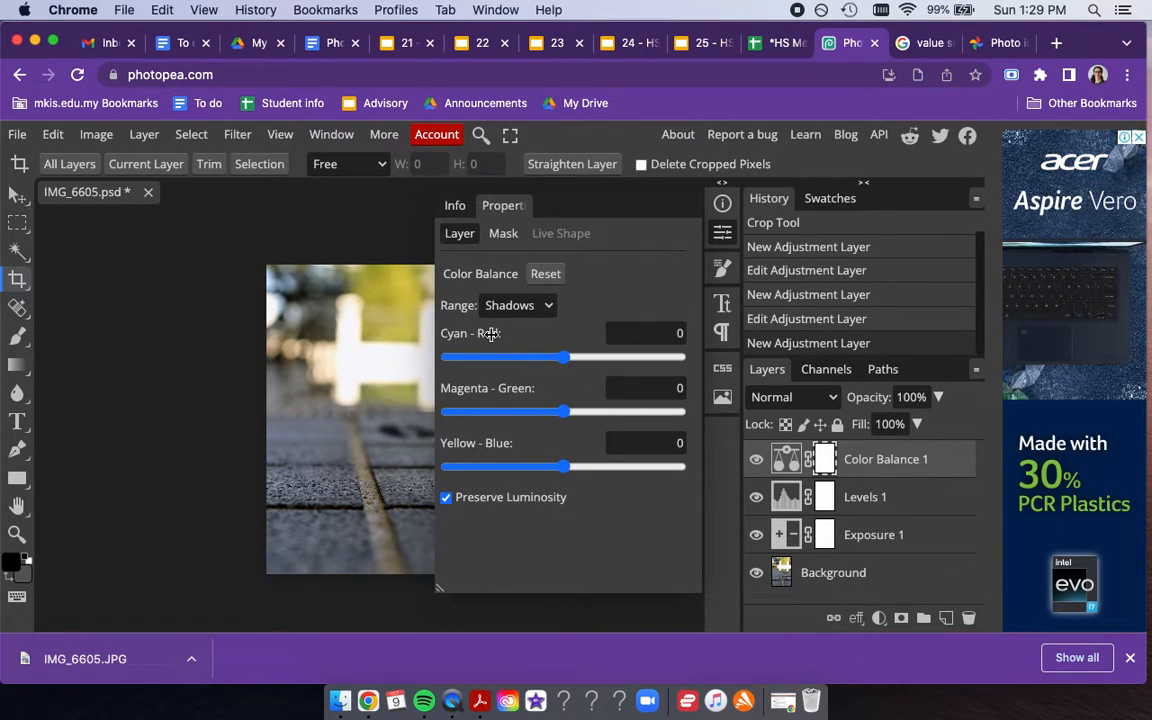
click(560, 418)
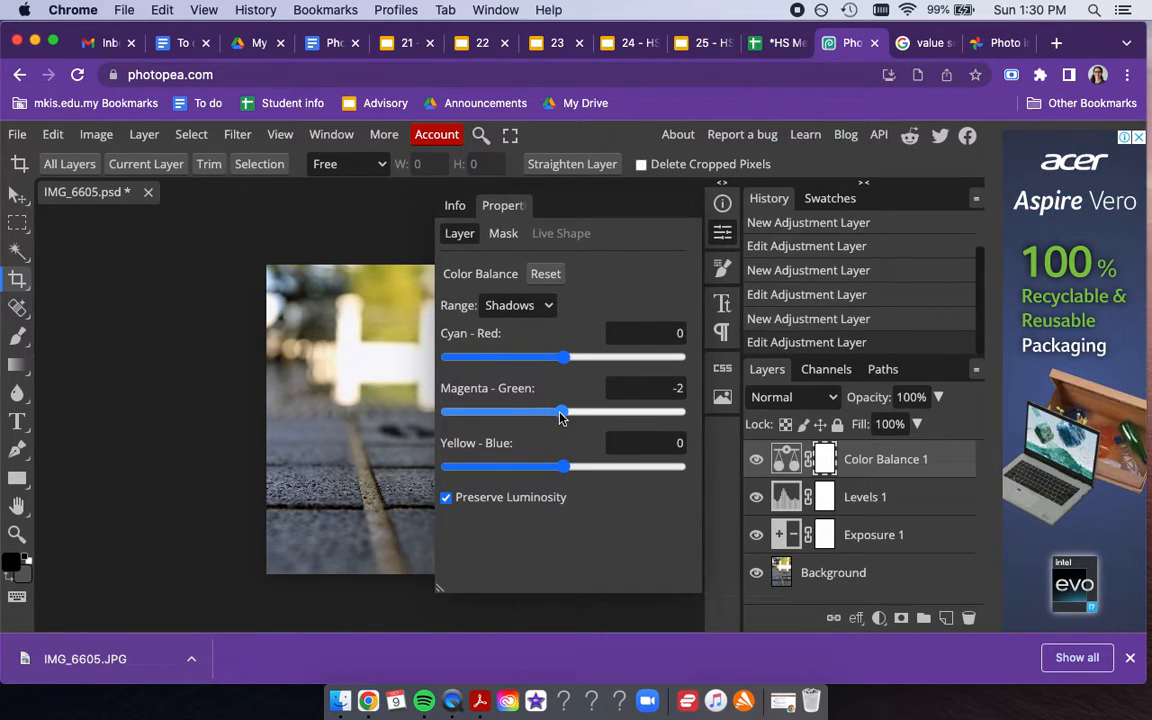
click(560, 419)
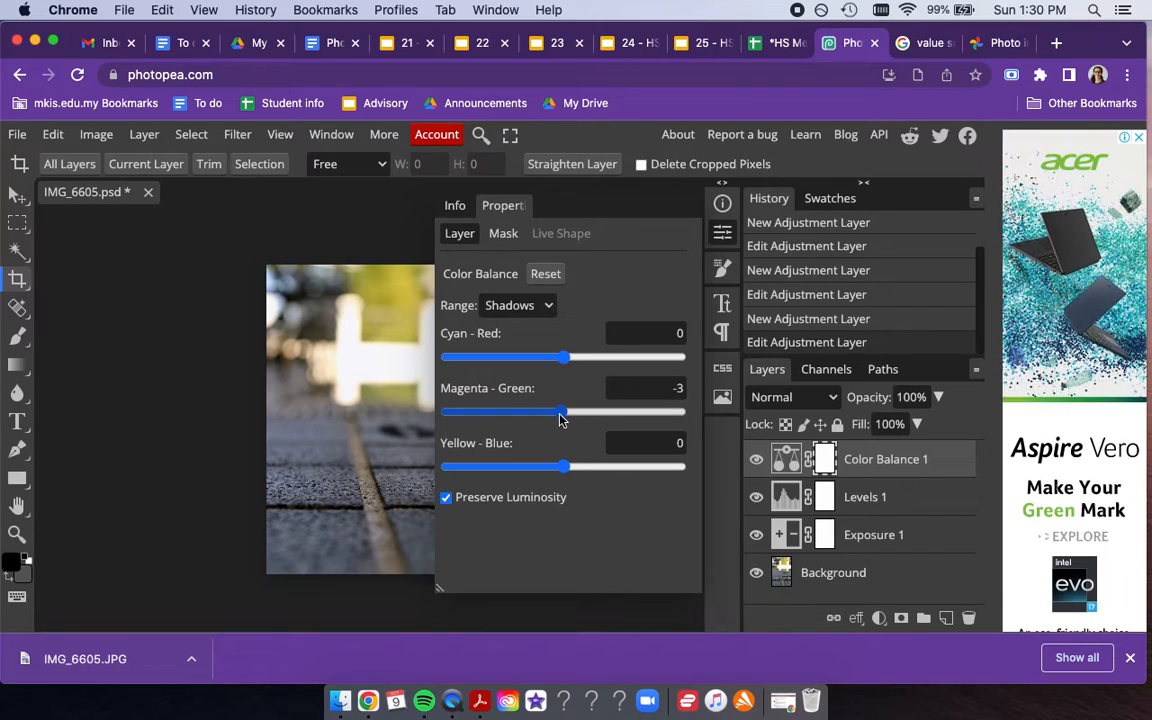
click(722, 233)
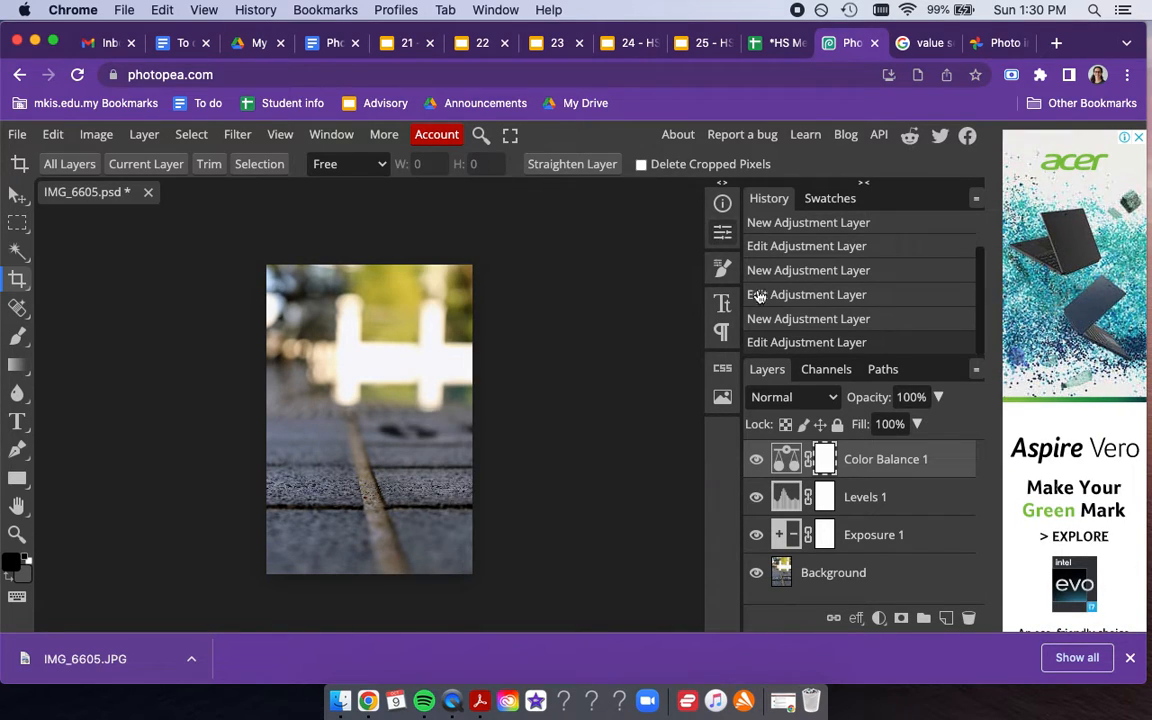
Add a Black & White adjustment layer on top of the stack with its default values
click(874, 619)
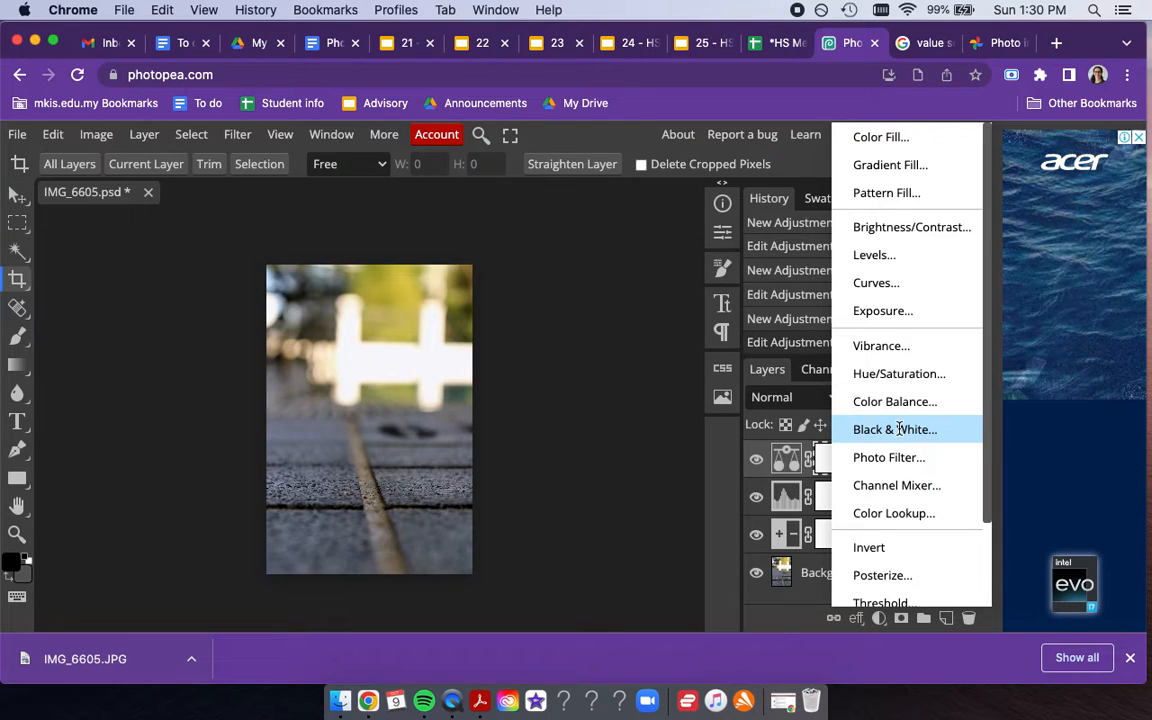
click(888, 429)
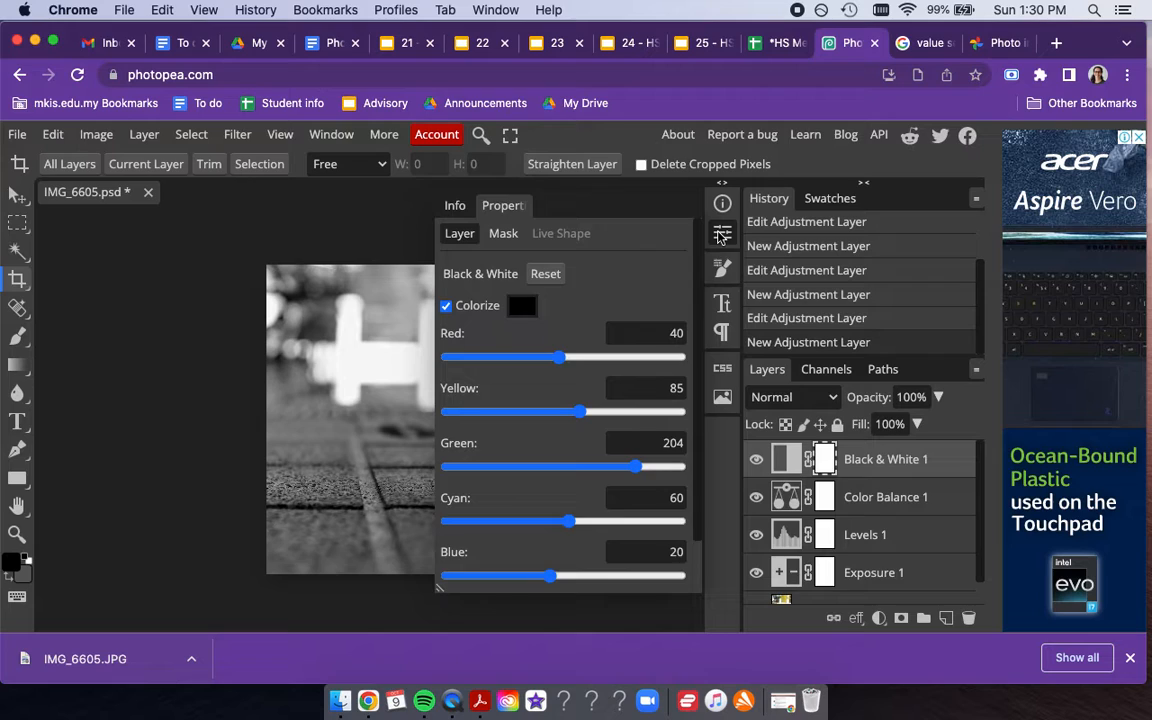
click(721, 236)
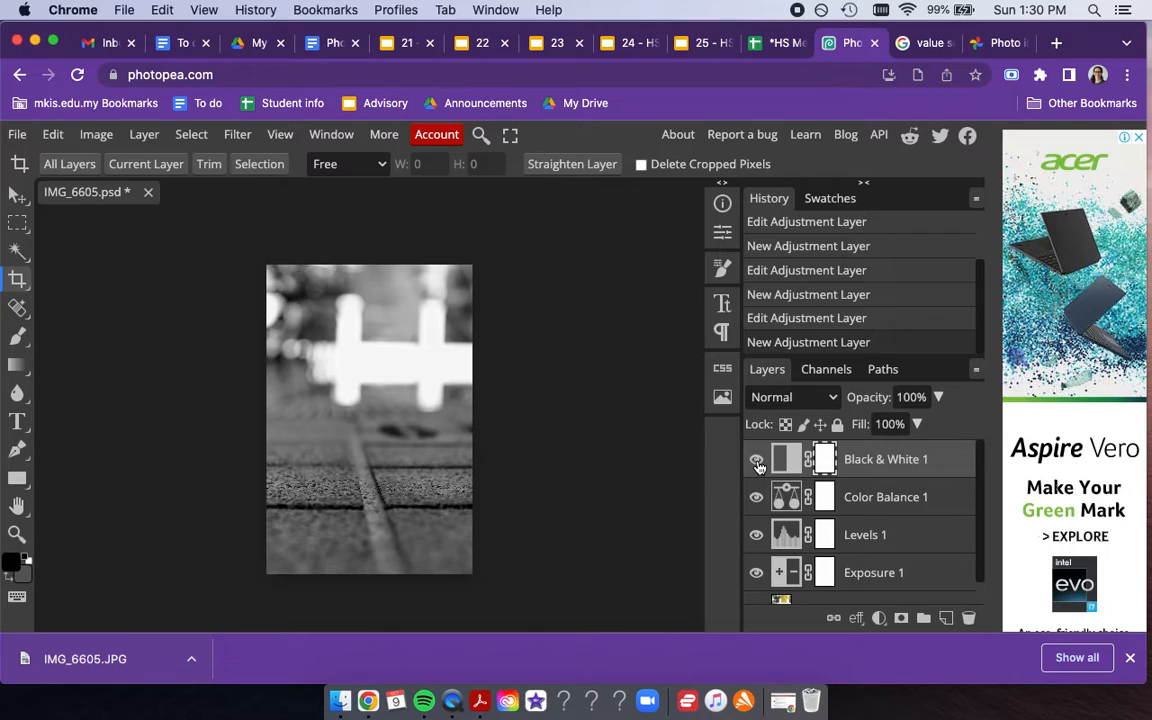
Hide the Black & White layer, and switch the Color Balance and Levels layers off and on again to compare their effects
click(757, 461)
click(757, 497)
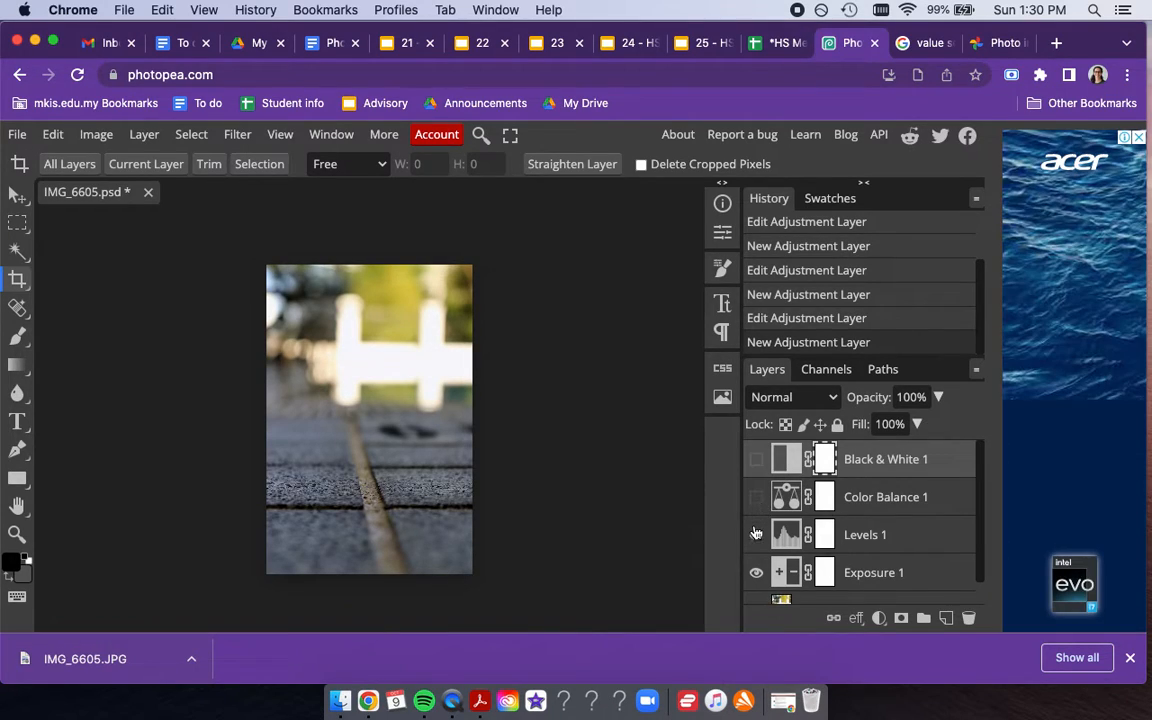
click(756, 534)
click(757, 536)
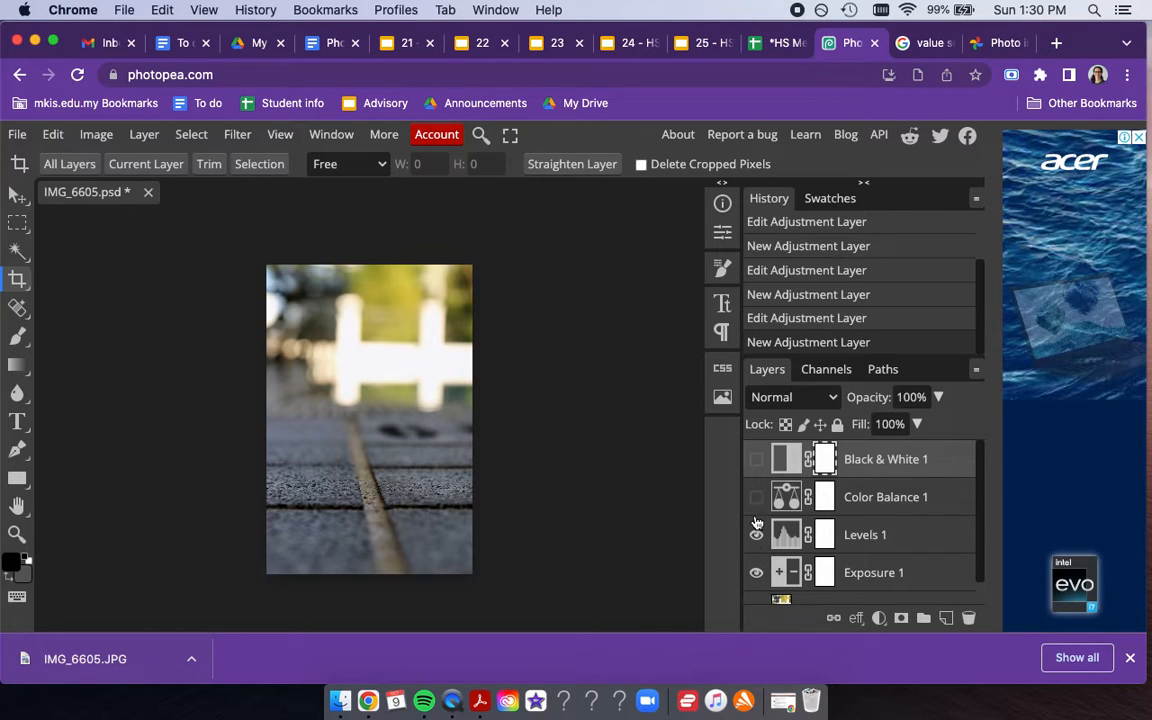
click(756, 497)
Apply an Exposure adjustment of 0.05 directly to the Background layer instead of through an adjustment layer
scroll(866, 561, down, 1)
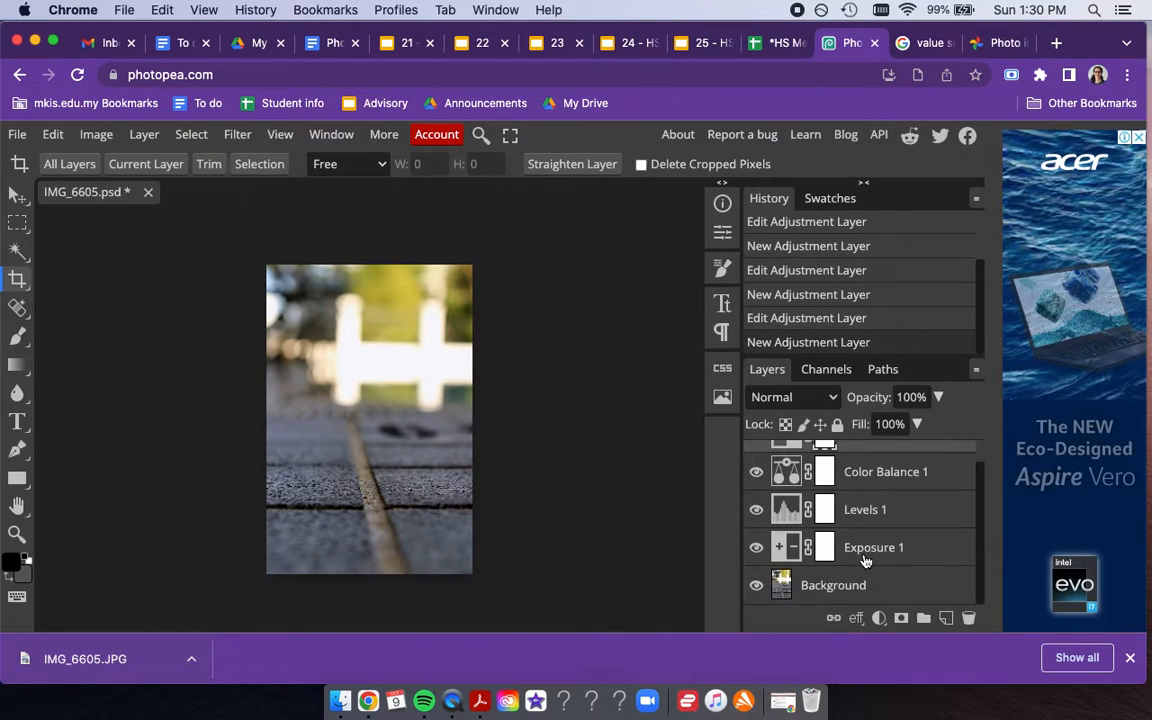
click(800, 588)
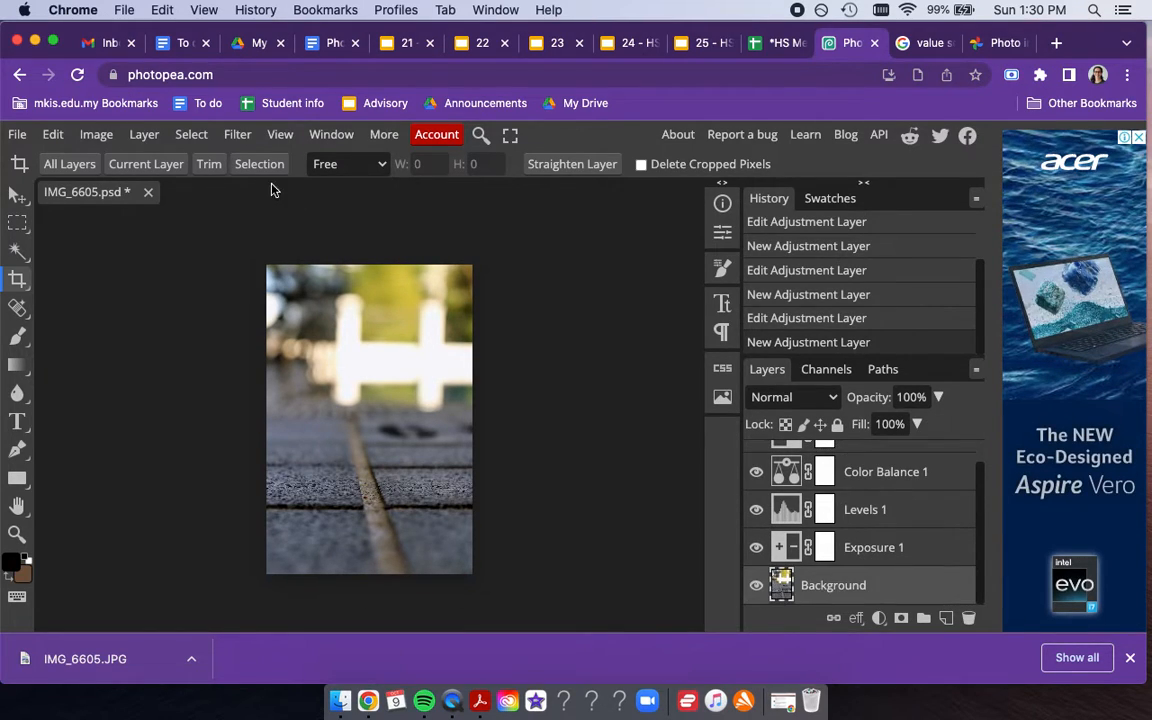
click(96, 134)
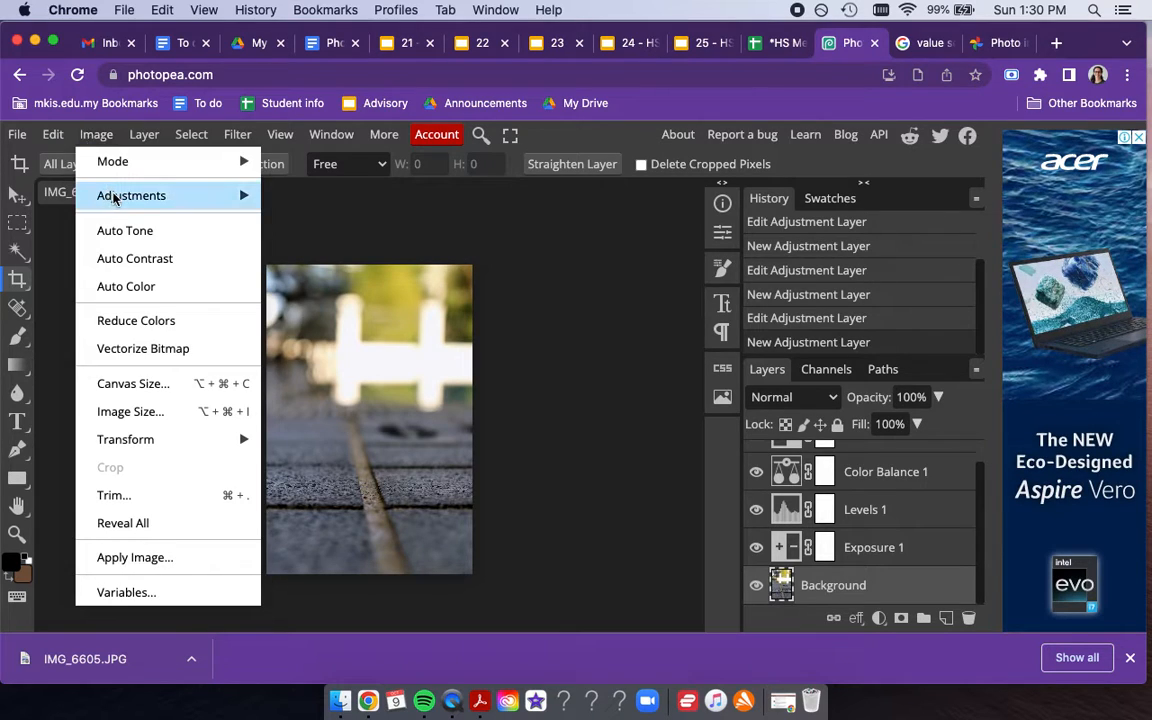
mouse_move(114, 198)
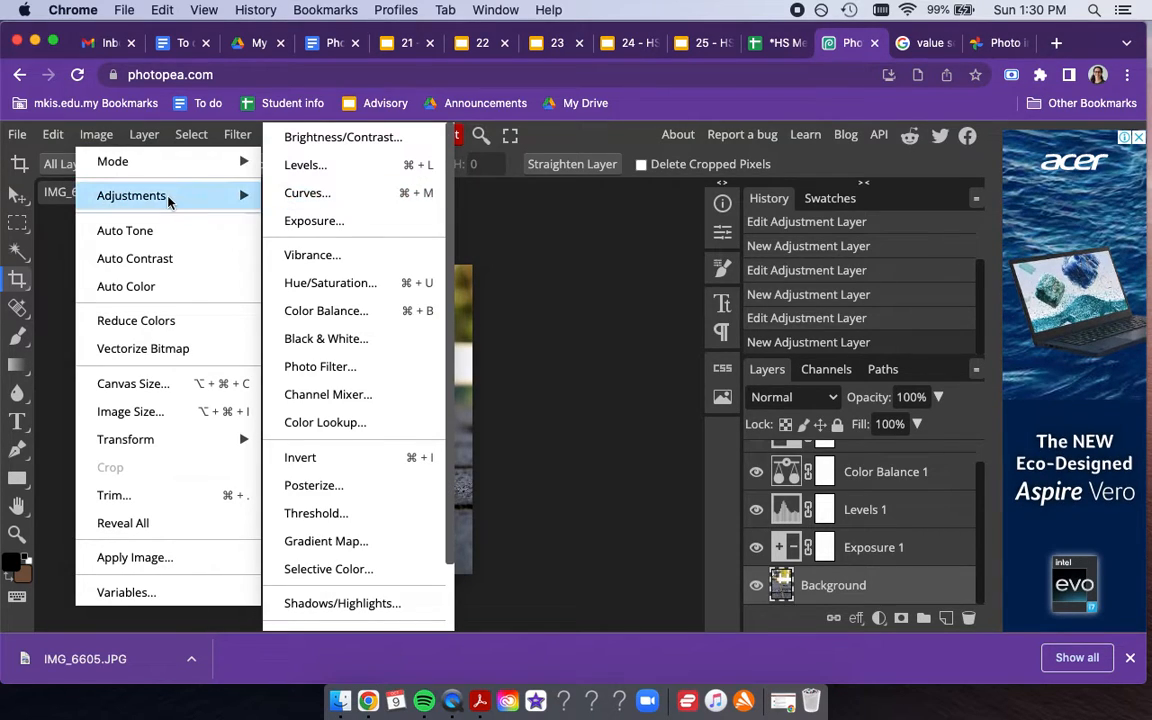
click(296, 221)
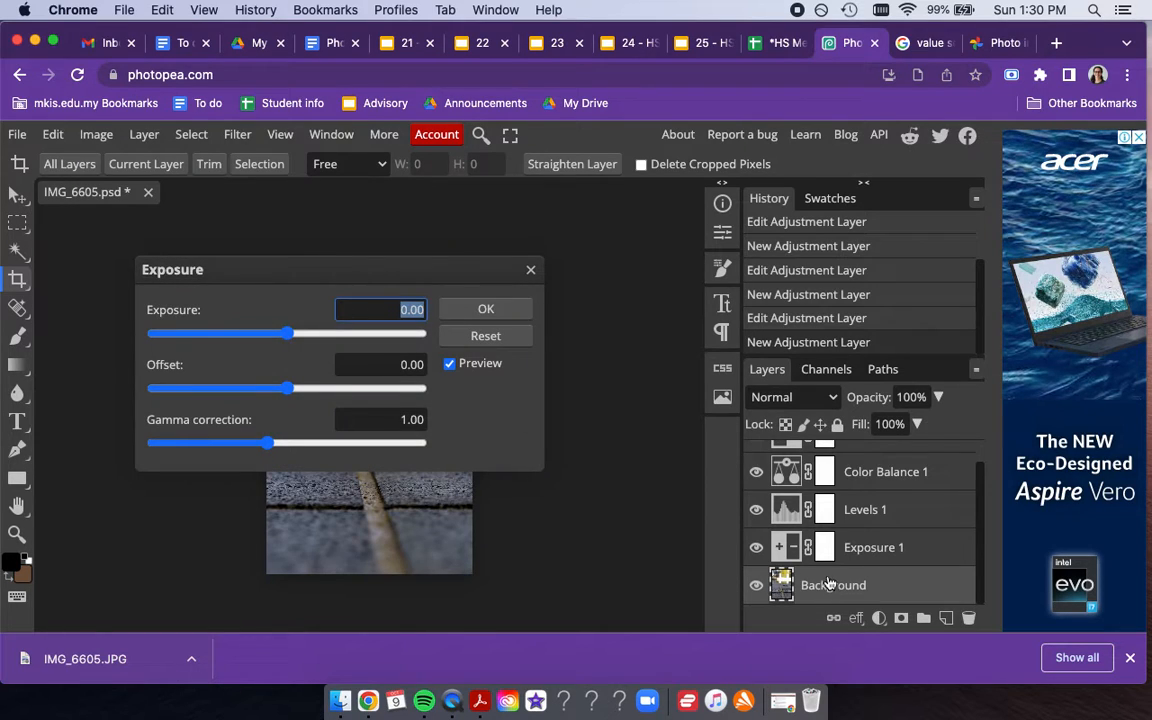
drag(288, 338, 306, 337)
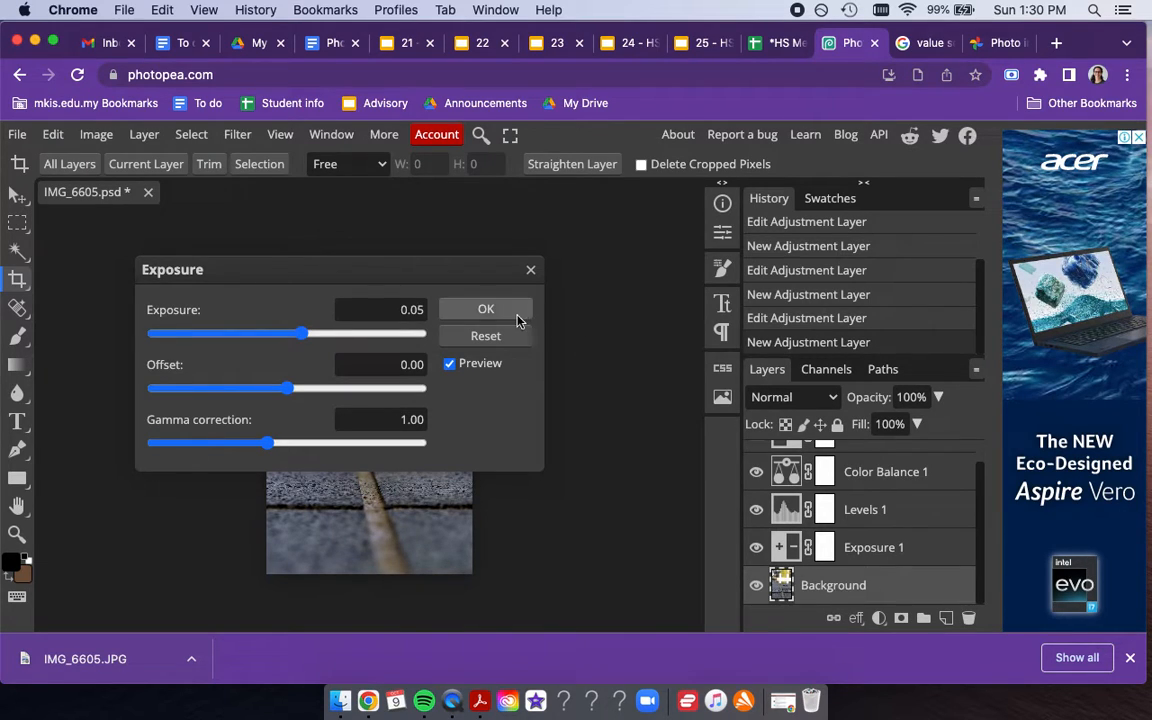
click(485, 310)
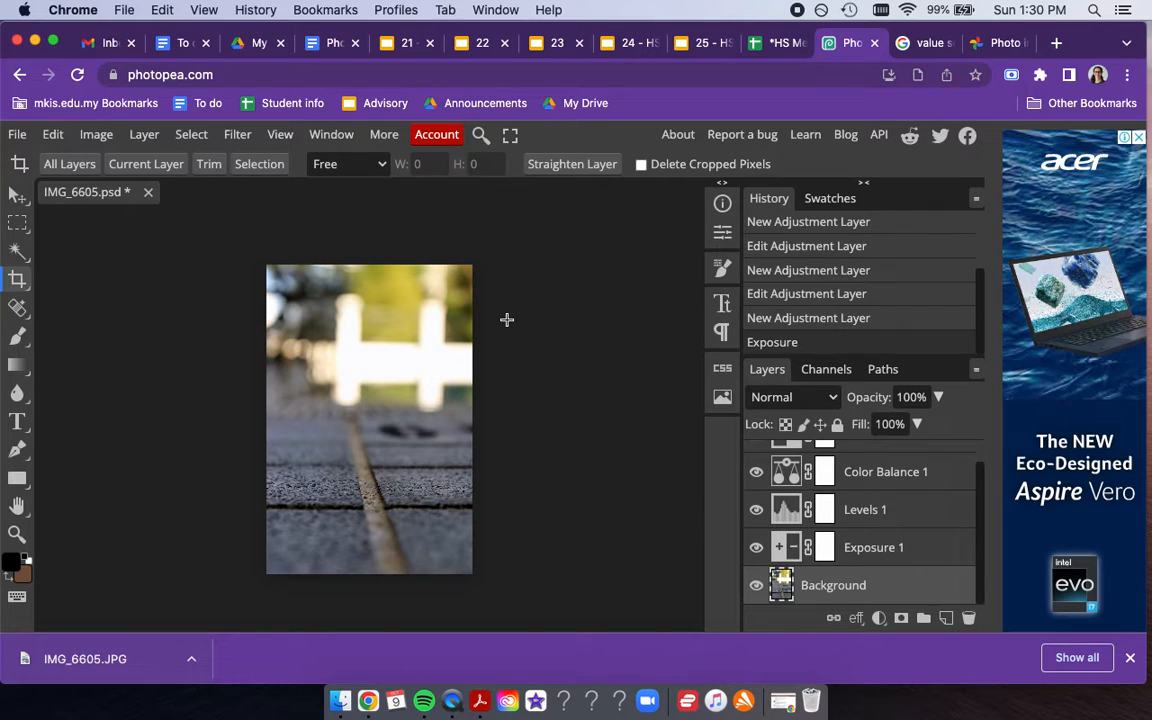
Check the image's width, height and DPI in the Image Size settings, leaving them unchanged
click(97, 135)
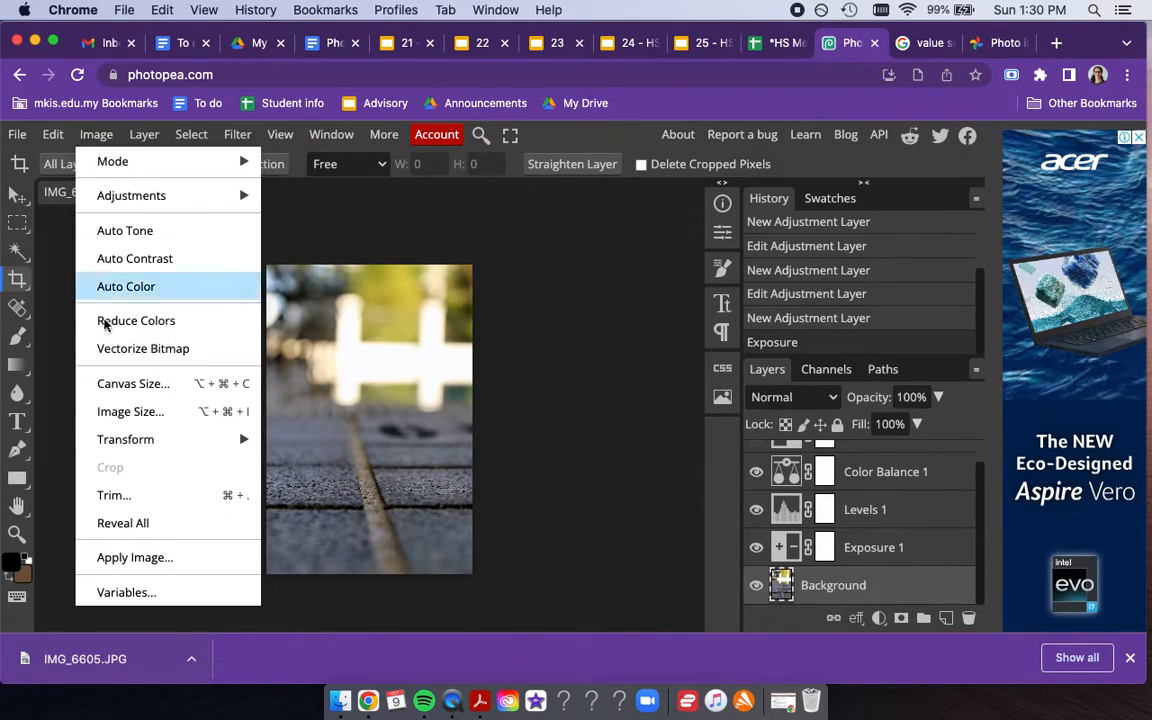
click(132, 414)
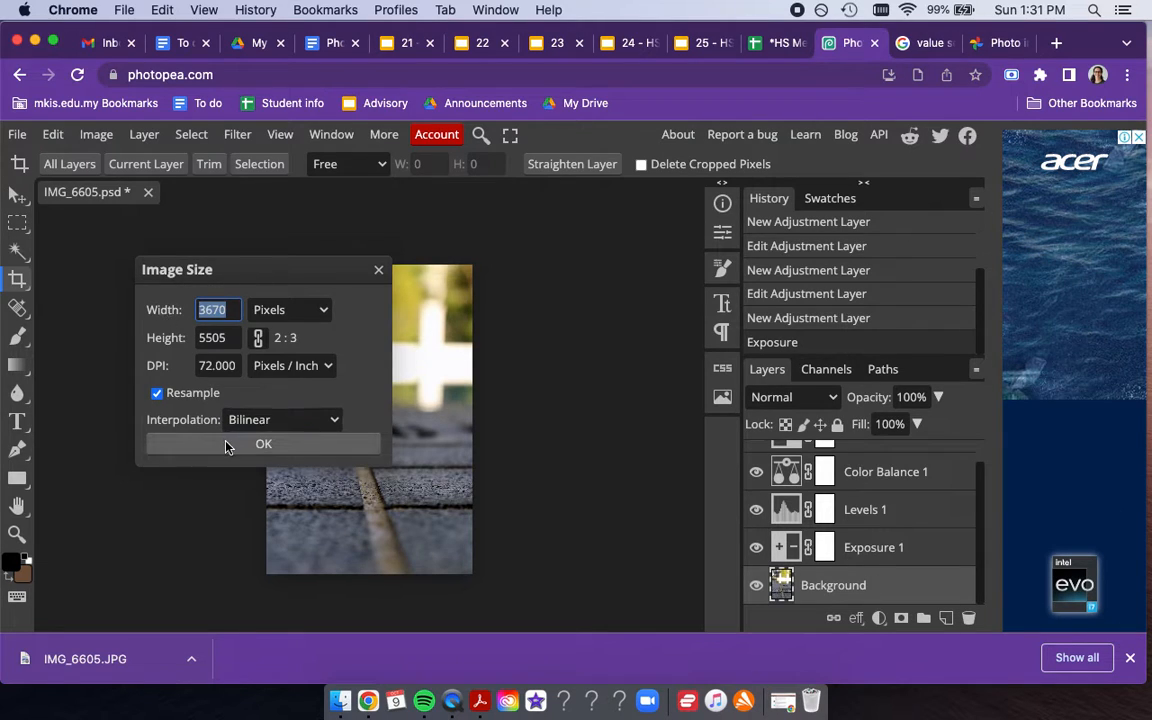
click(378, 272)
click(53, 135)
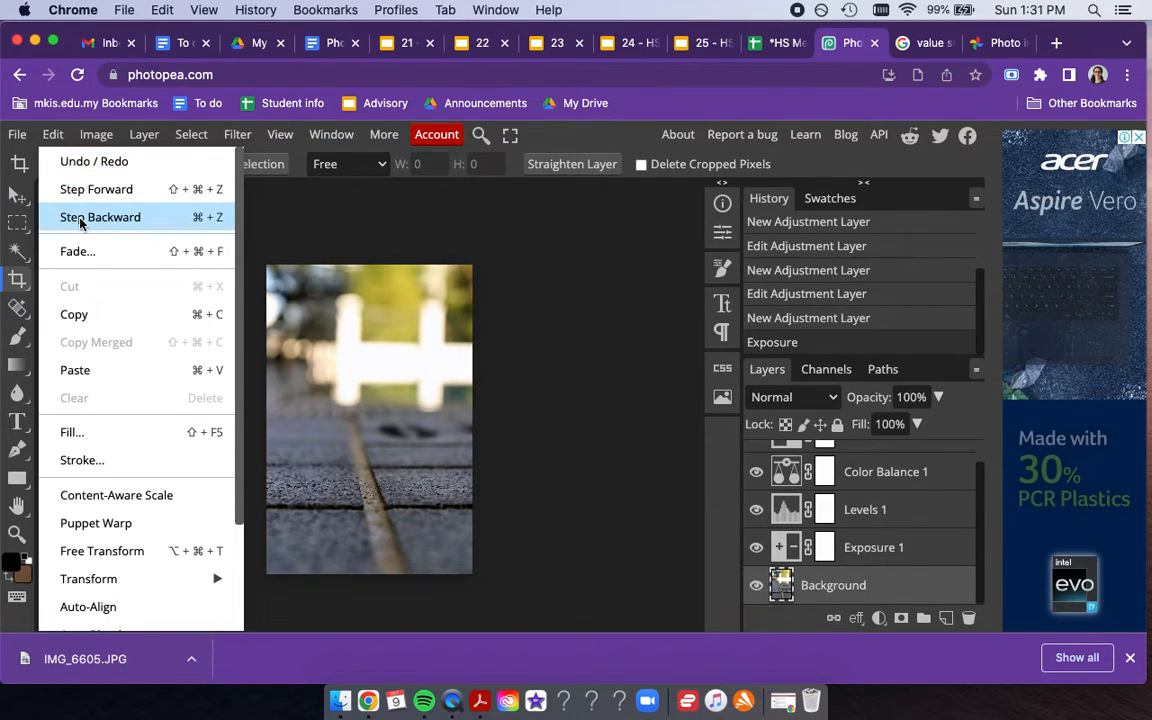
click(52, 138)
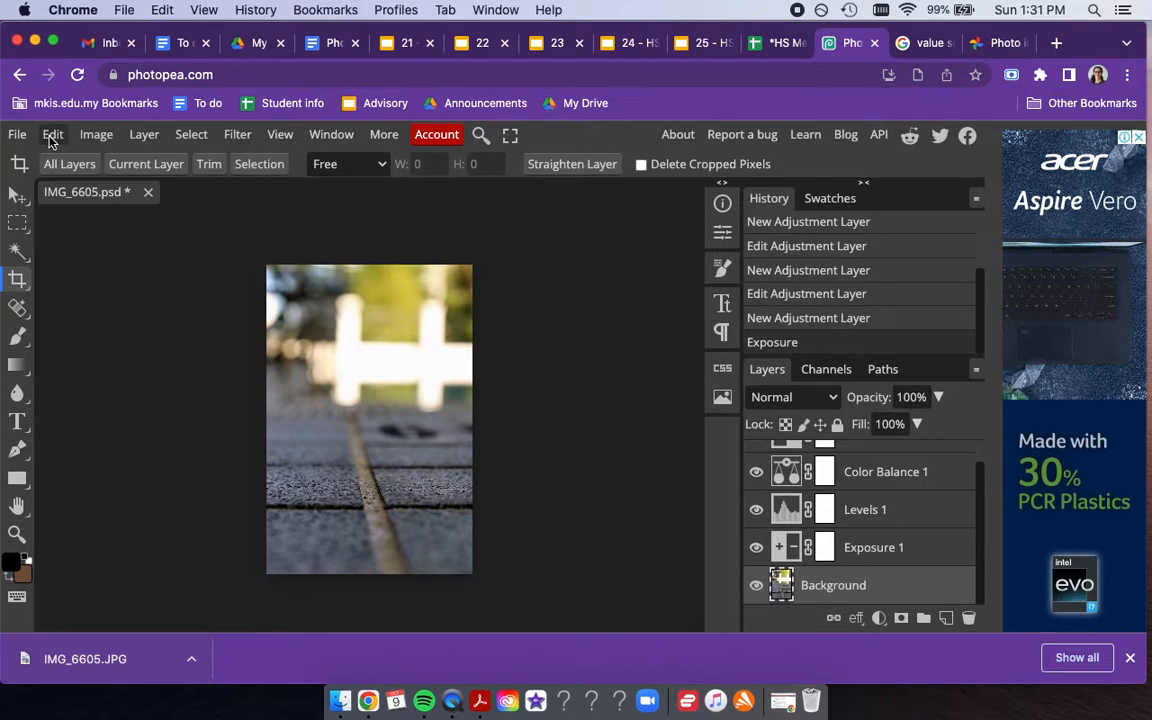
click(18, 135)
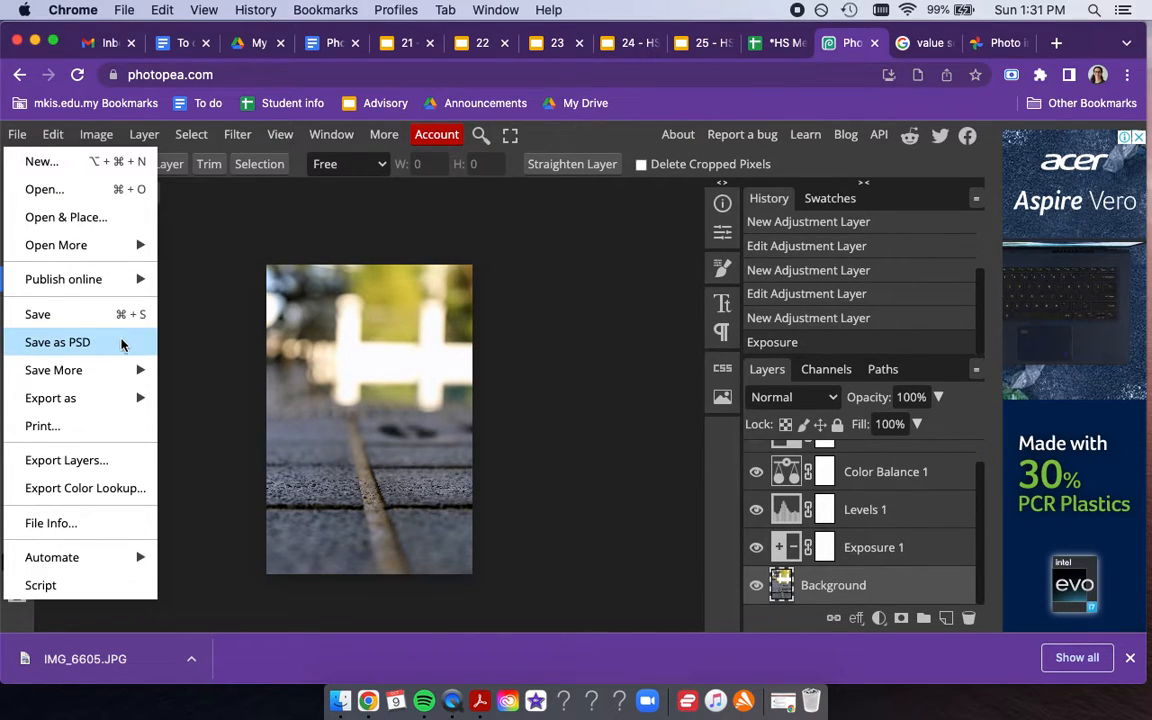
mouse_move(118, 400)
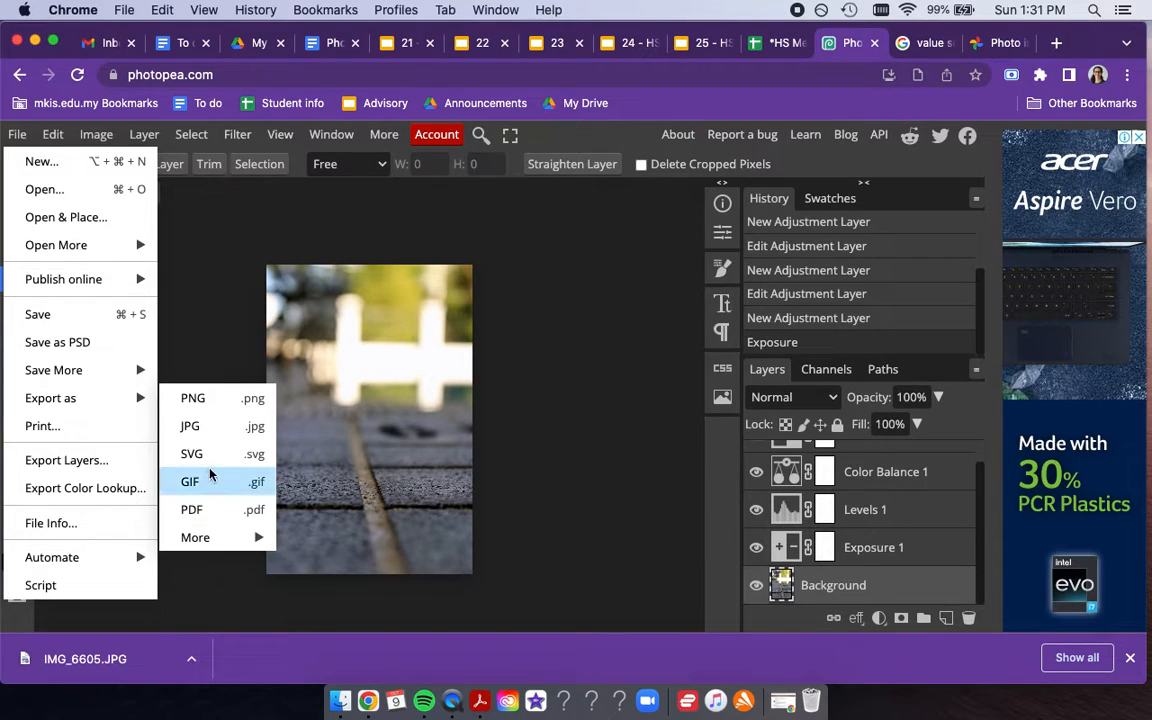
click(582, 556)
drag(582, 556, 622, 315)
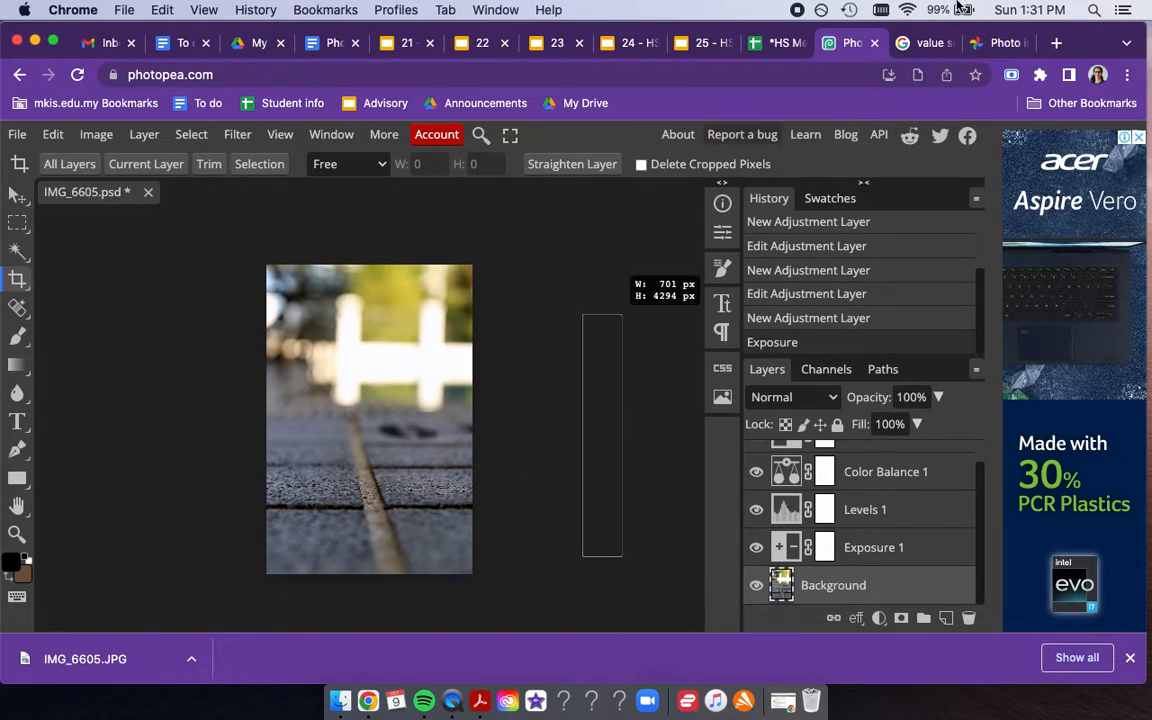